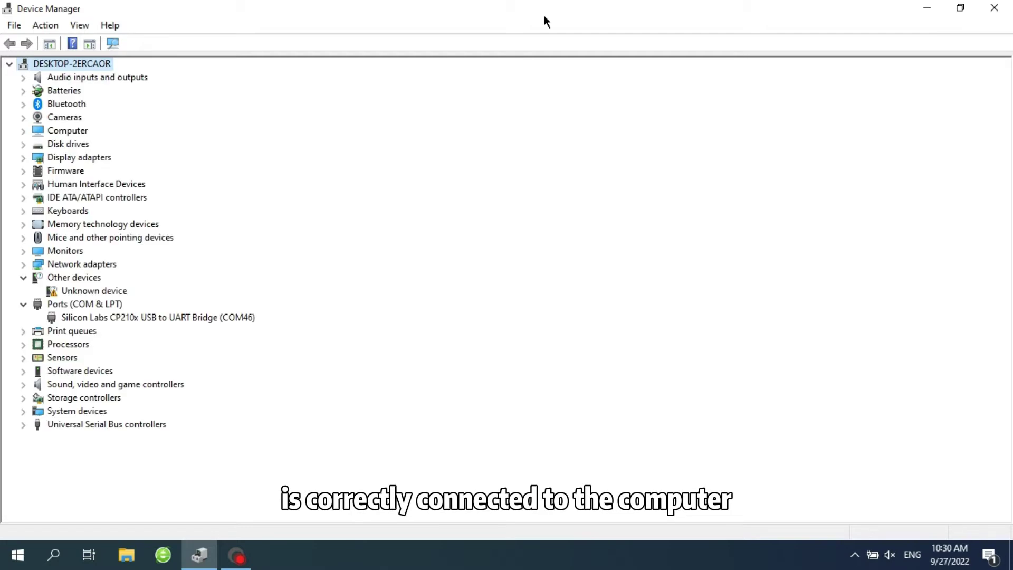
Select the Silicon Labs CP210x USB to UART Bridge (COM46) entry under Ports (COM & LPT)
{"action": "left_click", "coordinate": [107, 316]}
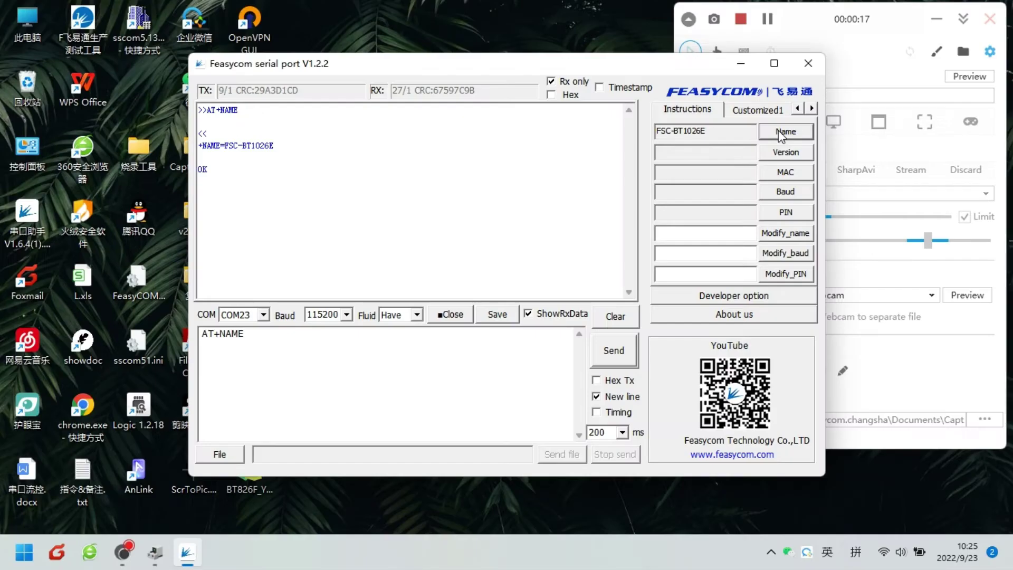
Query the firmware version with AT+VER, then restore factory settings with AT+RESTORE
{"action": "left_click", "coordinate": [787, 153]}
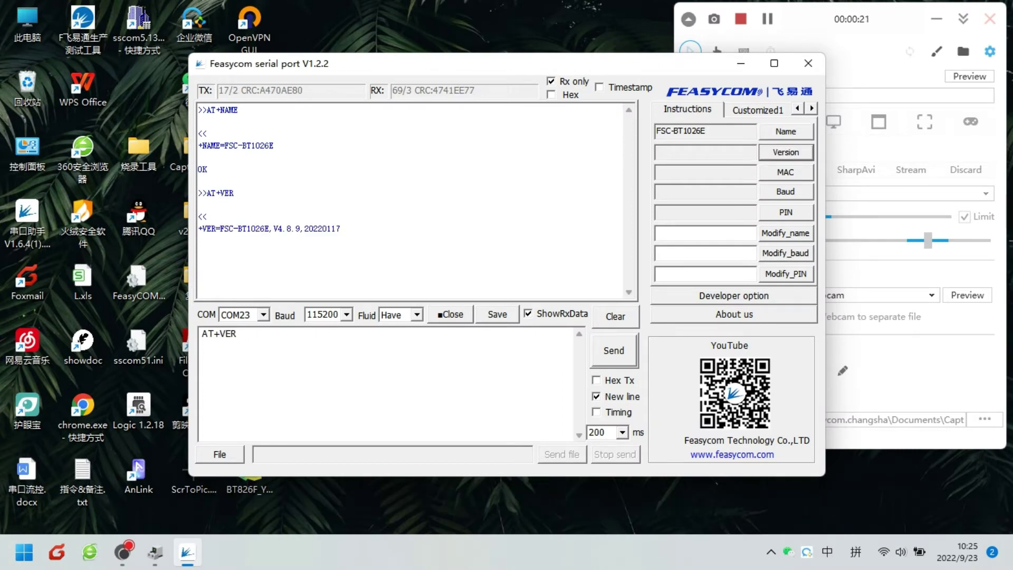
{"action": "key", "text": "BackSpace"}
{"action": "key", "text": "BackSpace"}
{"action": "key", "text": "BackSpace"}
{"action": "type", "text": "REST"}
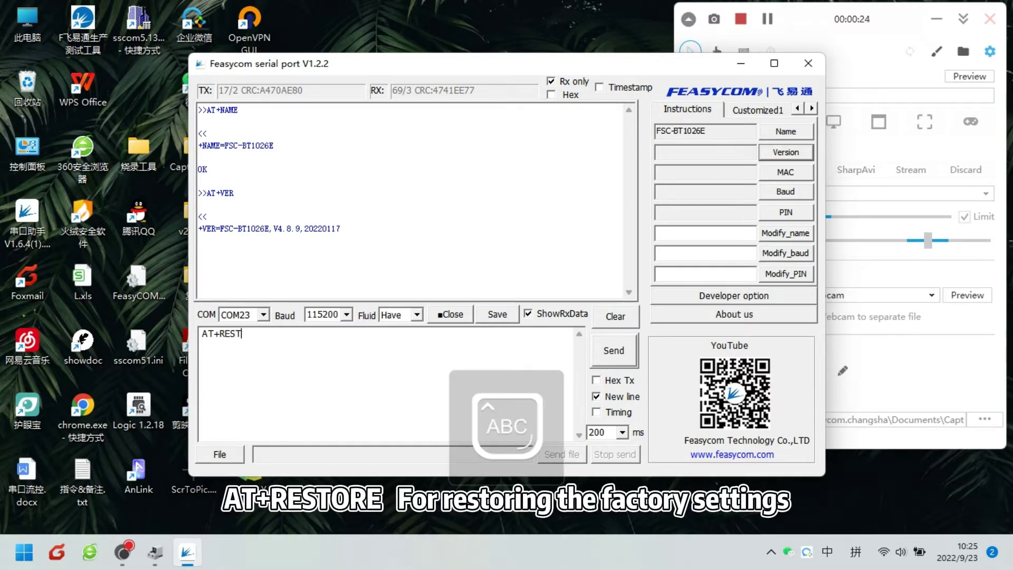
{"action": "type", "text": "ORE"}
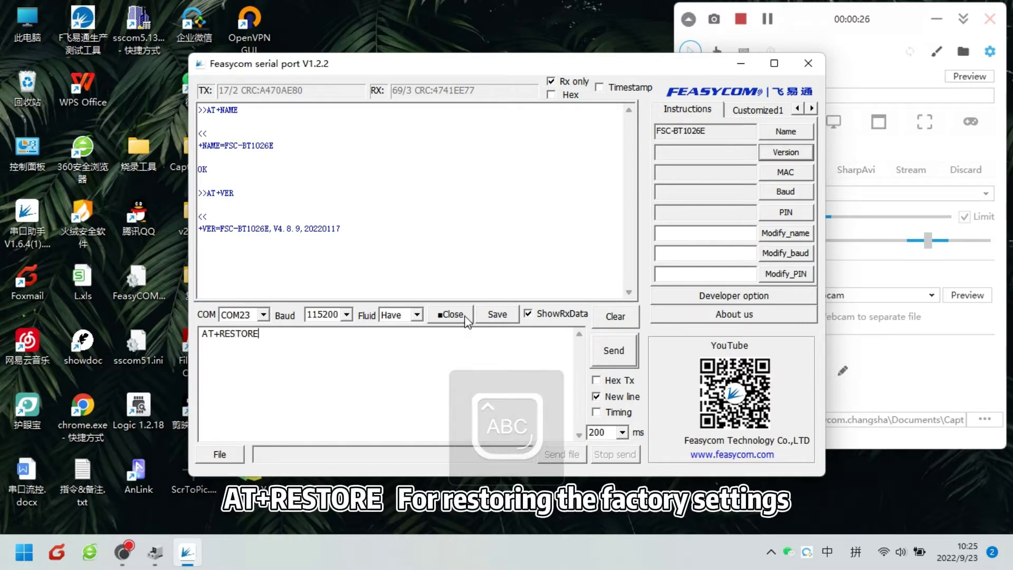
{"action": "left_click", "coordinate": [629, 353]}
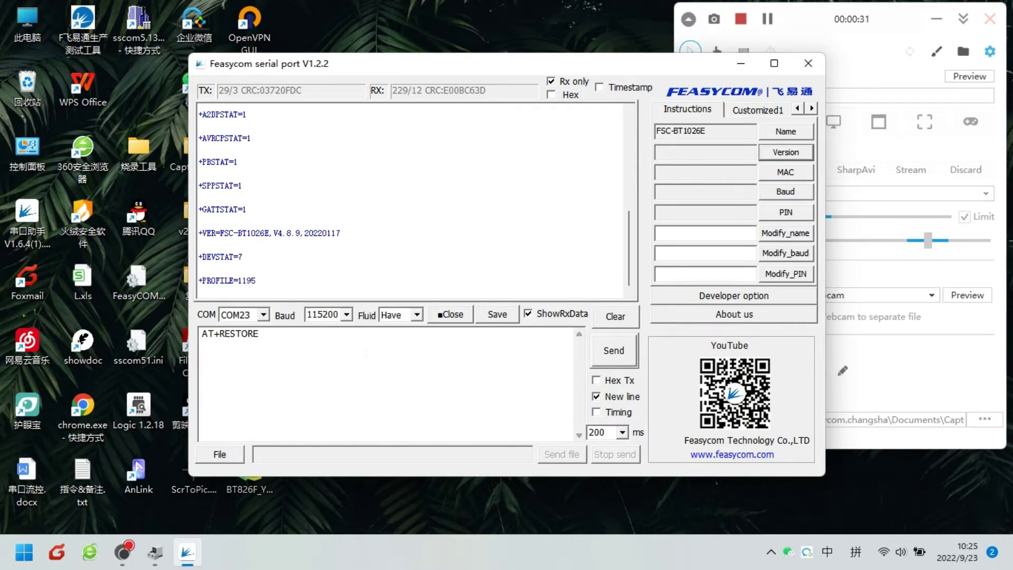
Send the plain AT test command twice, each returning OK
{"action": "key", "text": "BackSpace"}
{"action": "key", "text": "BackSpace"}
{"action": "key", "text": "BackSpace"}
{"action": "key", "text": "BackSpace"}
{"action": "key", "text": "BackSpace"}
{"action": "key", "text": "BackSpace"}
{"action": "key", "text": "BackSpace"}
{"action": "key", "text": "BackSpace"}
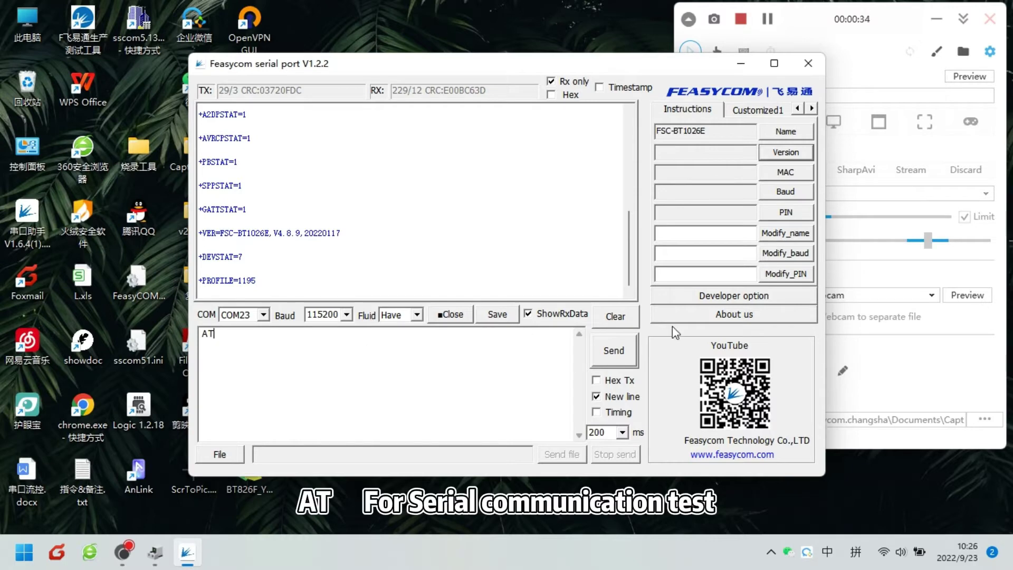
{"action": "left_click", "coordinate": [617, 351]}
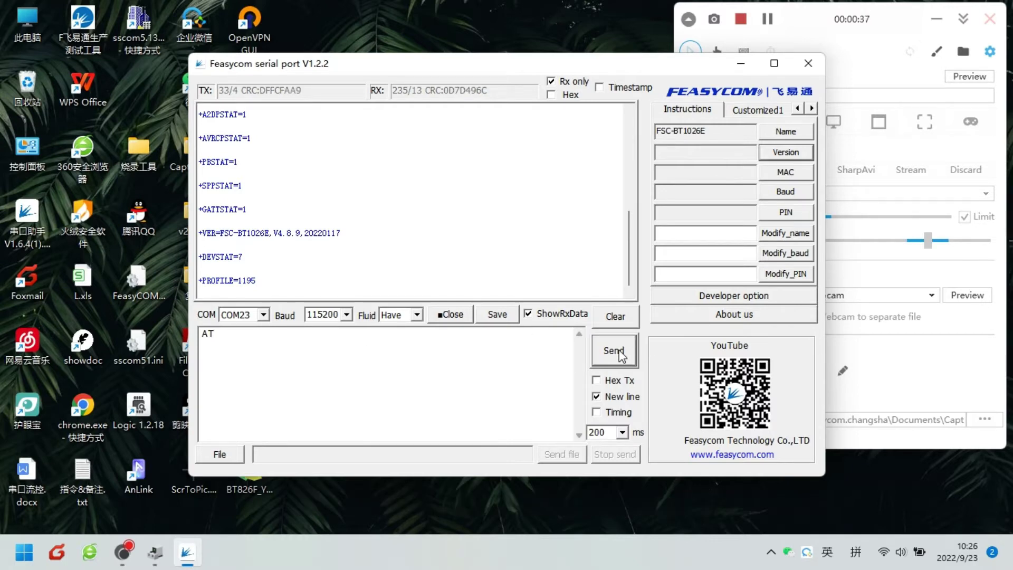
{"action": "left_click", "coordinate": [620, 354]}
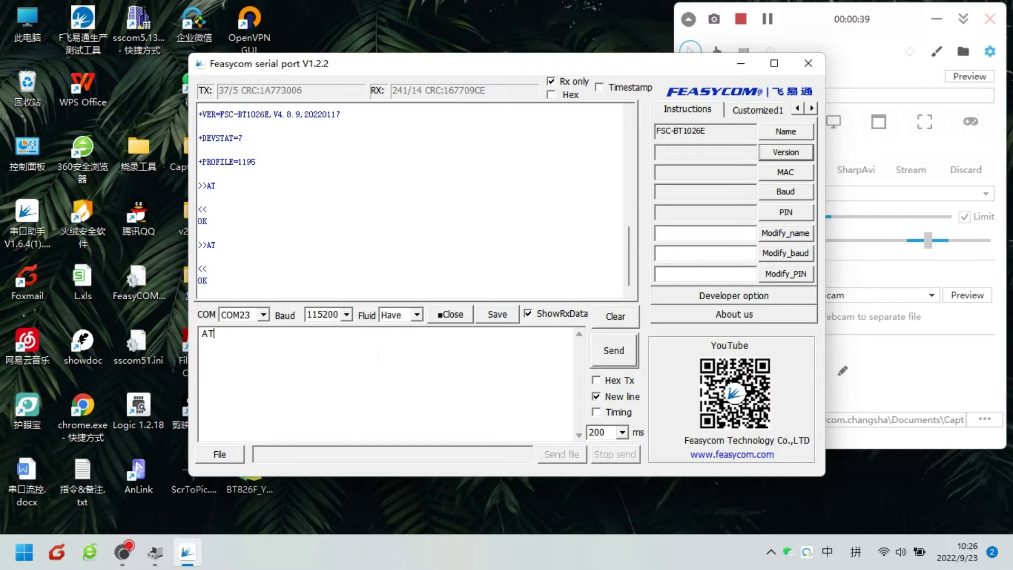
{"action": "key", "text": "BackSpace"}
{"action": "key", "text": "BackSpace"}
{"action": "type", "text": "AT+"}
{"action": "type", "text": "PROFILE"}
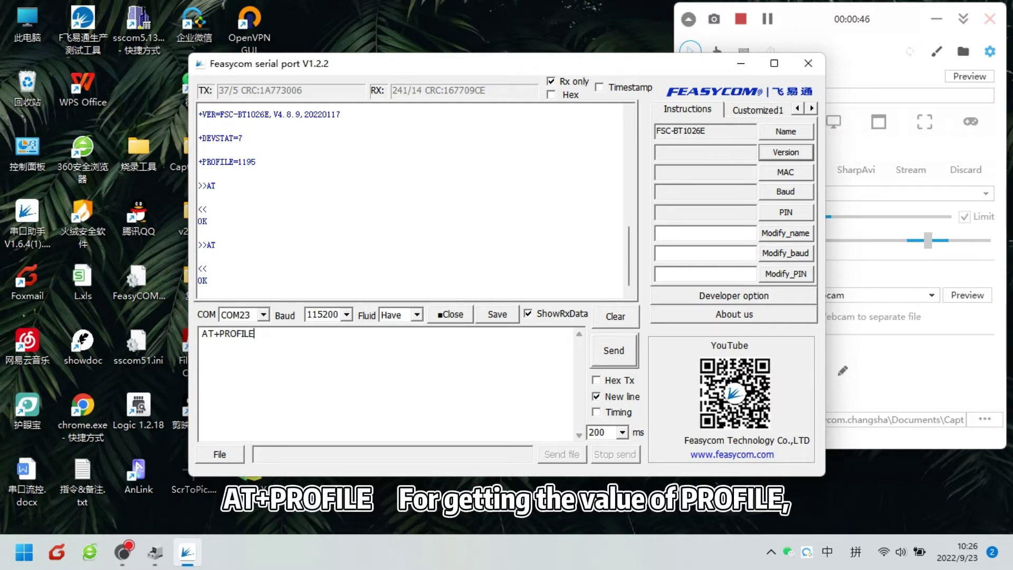
Send AT+PROFILE, AT+VER and AT+ADDR, getting 1195, V4.8.9 and 00025B00FF03
{"action": "left_click", "coordinate": [614, 350]}
{"action": "key", "text": "shift"}
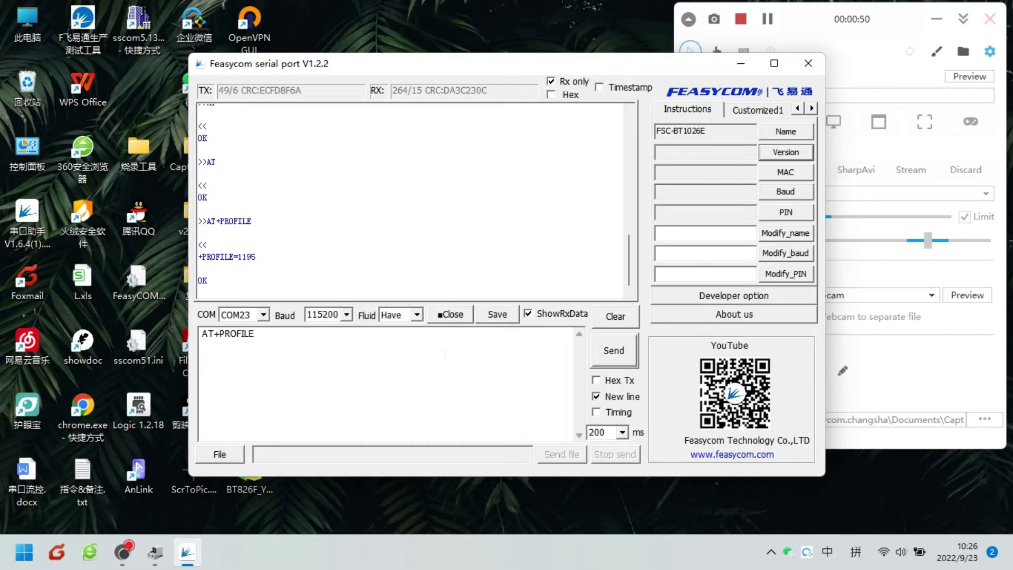
{"action": "key", "text": "BackSpace"}
{"action": "key", "text": "BackSpace"}
{"action": "key", "text": "BackSpace"}
{"action": "key", "text": "BackSpace"}
{"action": "key", "text": "BackSpace"}
{"action": "key", "text": "BackSpace"}
{"action": "key", "text": "BackSpace"}
{"action": "type", "text": "VER"}
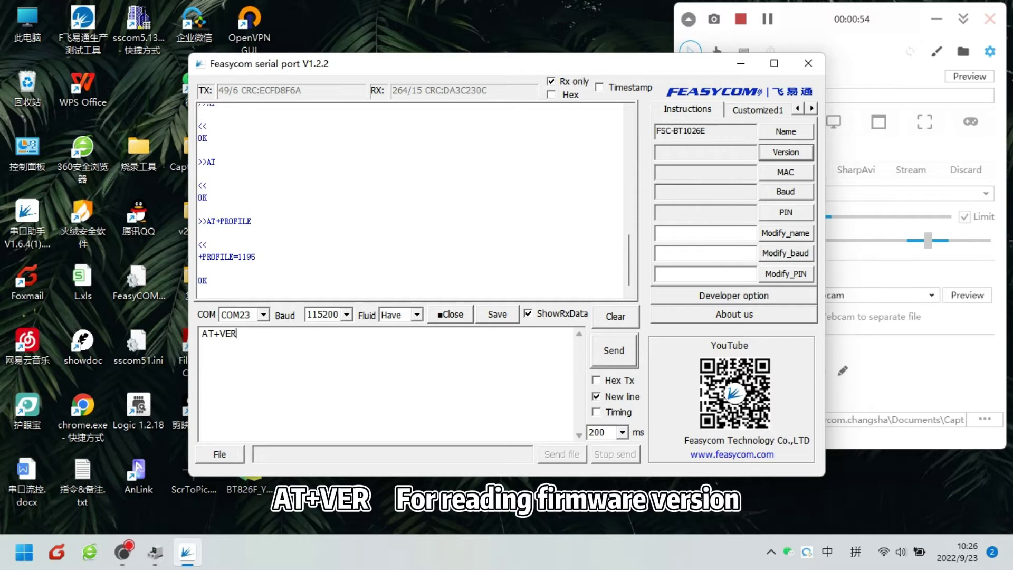
{"action": "left_click", "coordinate": [625, 354]}
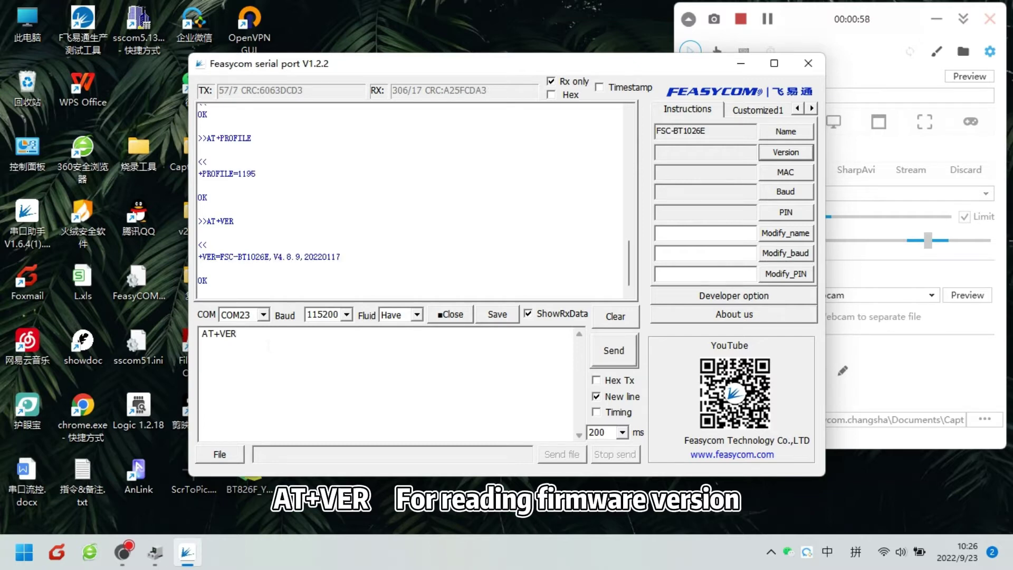
{"action": "key", "text": "BackSpace"}
{"action": "key", "text": "BackSpace"}
{"action": "key", "text": "BackSpace"}
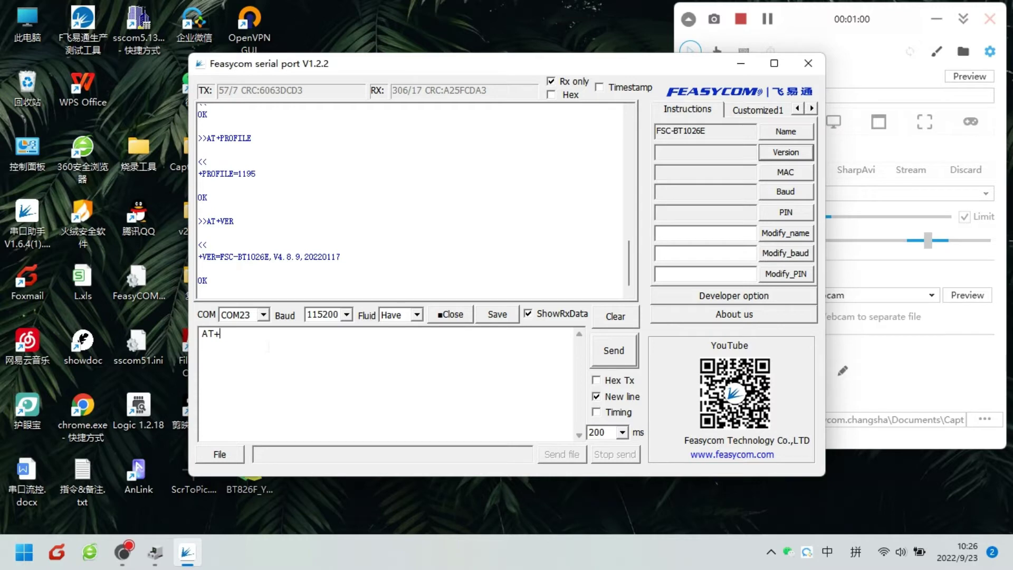
{"action": "type", "text": "ADD"}
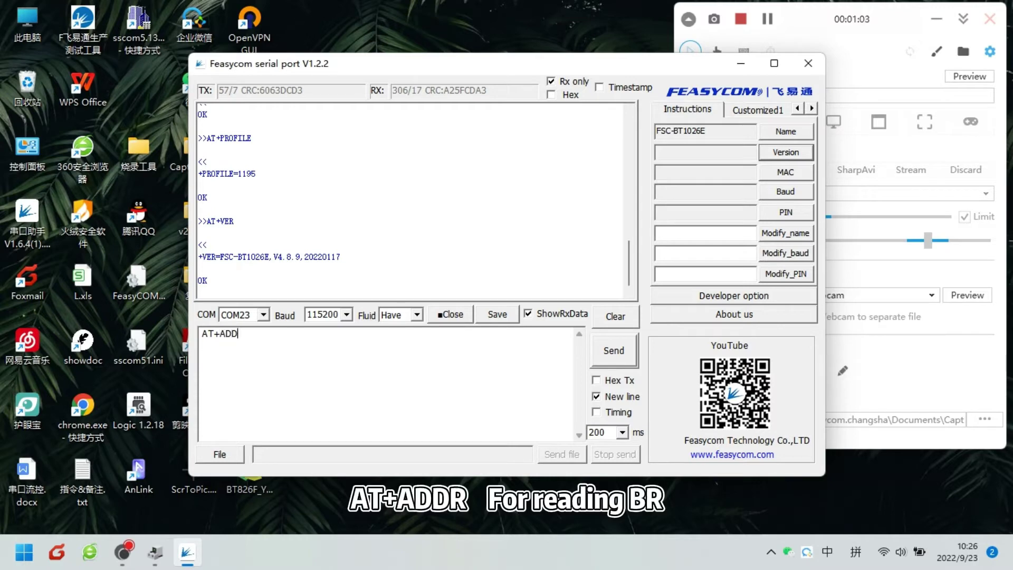
{"action": "type", "text": "R"}
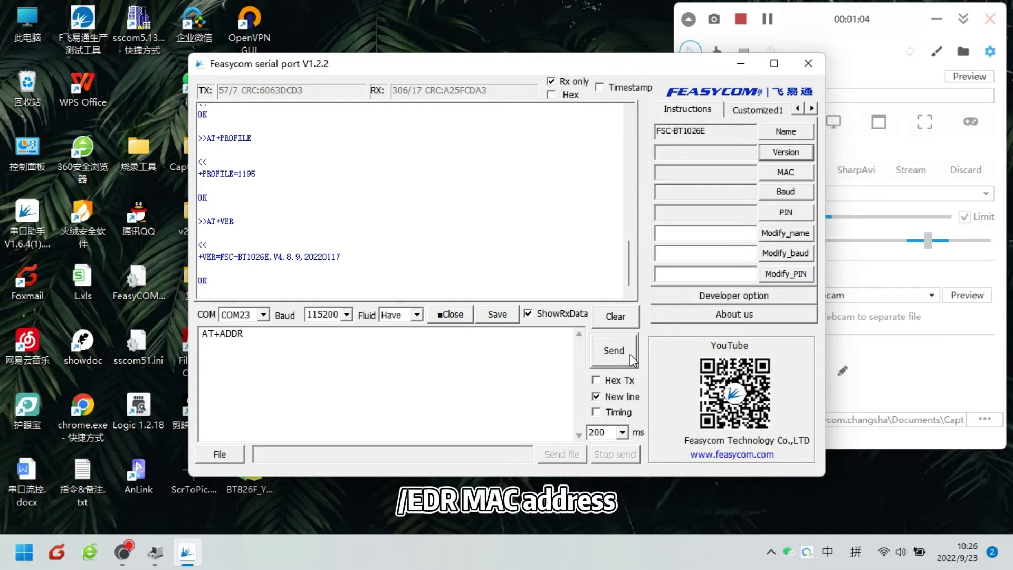
{"action": "left_click", "coordinate": [633, 360]}
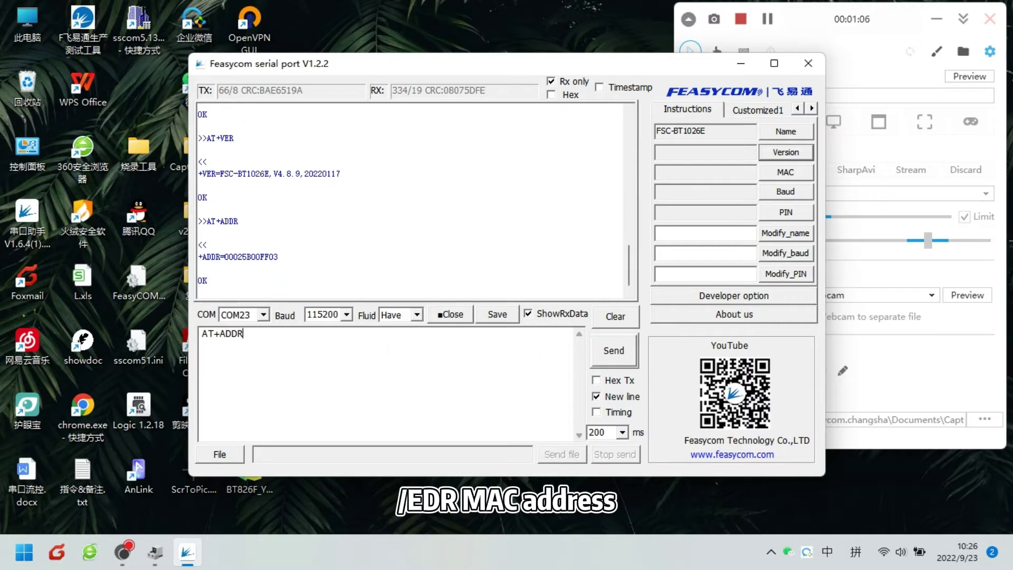
{"action": "key", "text": "BackSpace"}
{"action": "key", "text": "BackSpace"}
{"action": "key", "text": "BackSpace"}
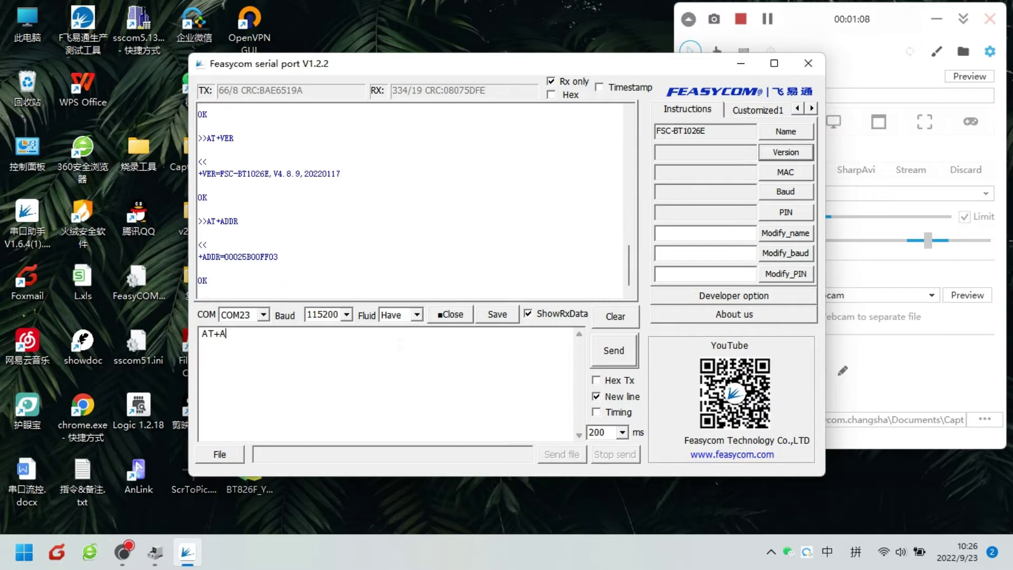
{"action": "key", "text": "BackSpace"}
{"action": "type", "text": "LEA"}
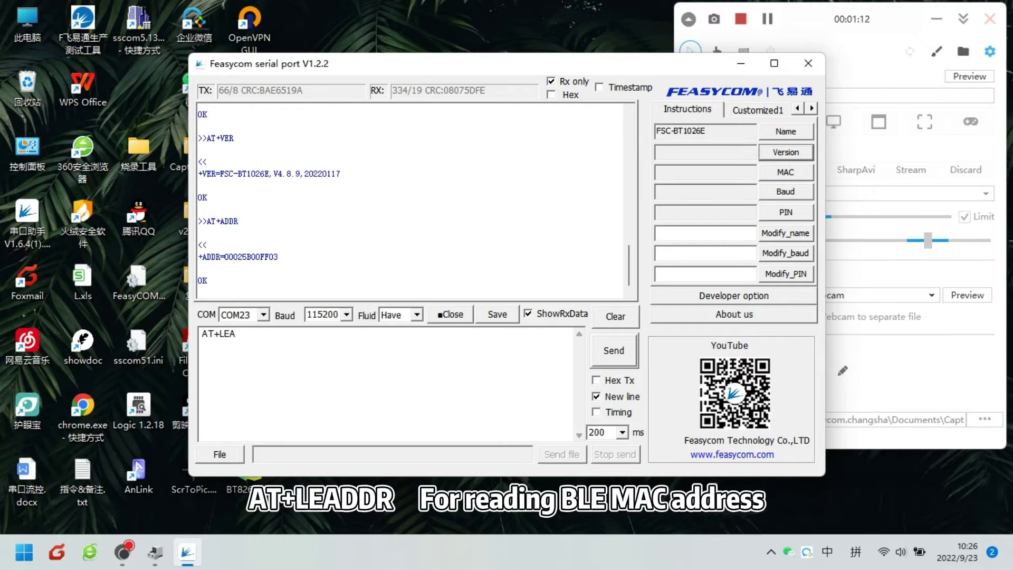
{"action": "type", "text": "DDR"}
Query the BLE MAC address, module name and BLE name (AT+LEADDR, AT+NAME, AT+LENAME)
{"action": "left_click", "coordinate": [620, 357]}
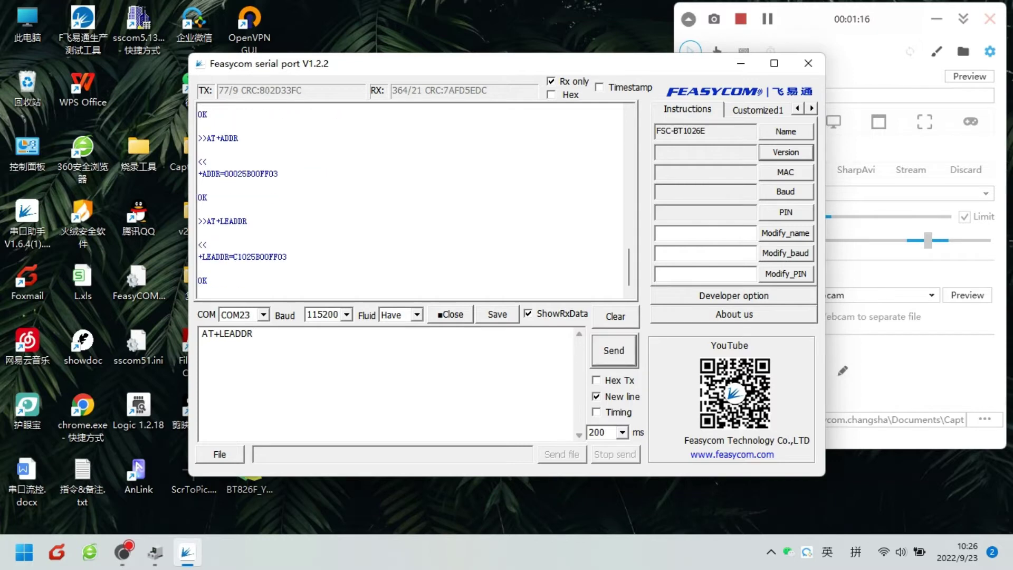
{"action": "key", "text": "BackSpace"}
{"action": "key", "text": "BackSpace"}
{"action": "key", "text": "BackSpace"}
{"action": "key", "text": "BackSpace"}
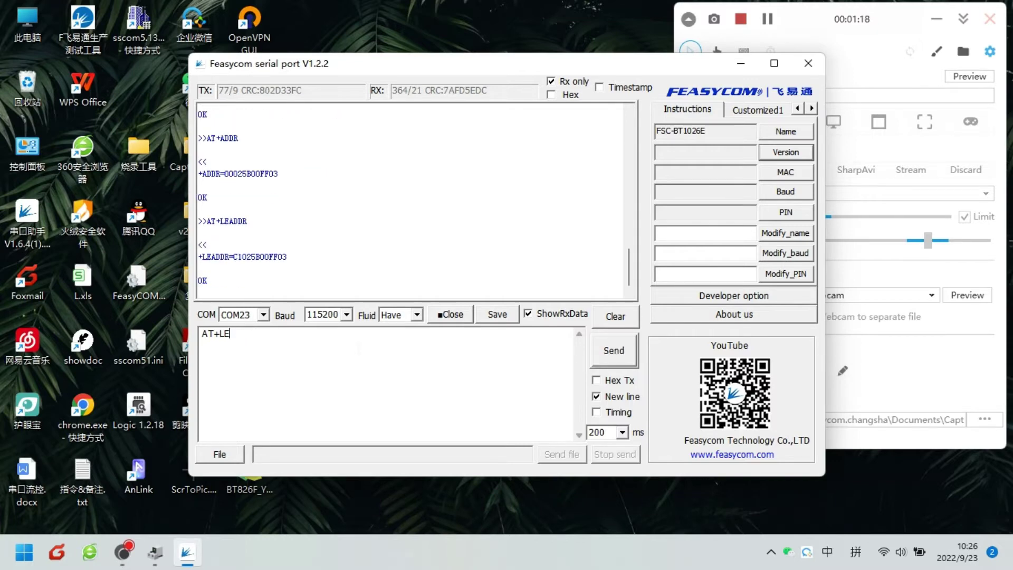
{"action": "key", "text": "BackSpace"}
{"action": "key", "text": "BackSpace"}
{"action": "type", "text": "NAME"}
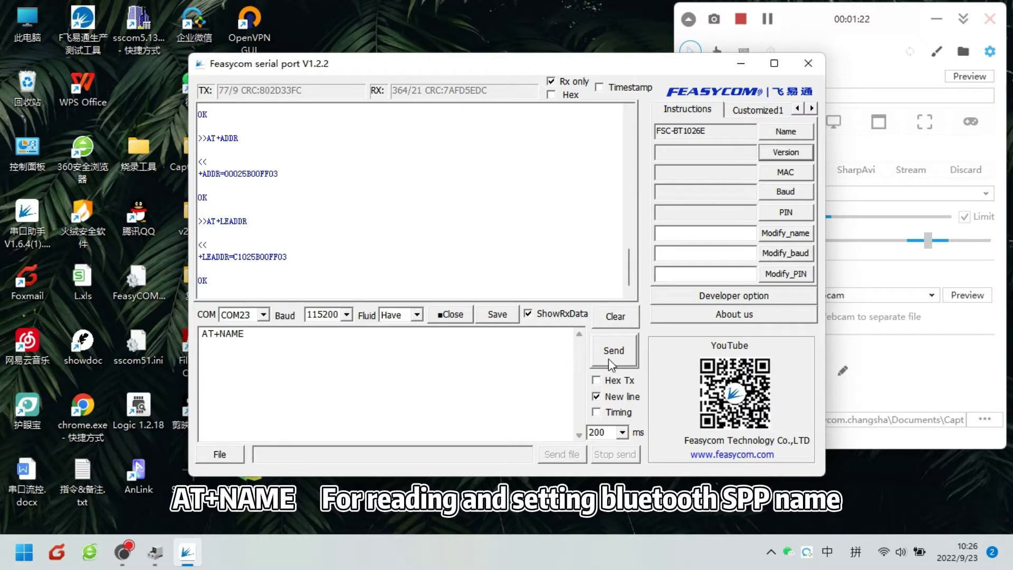
{"action": "left_click", "coordinate": [612, 355]}
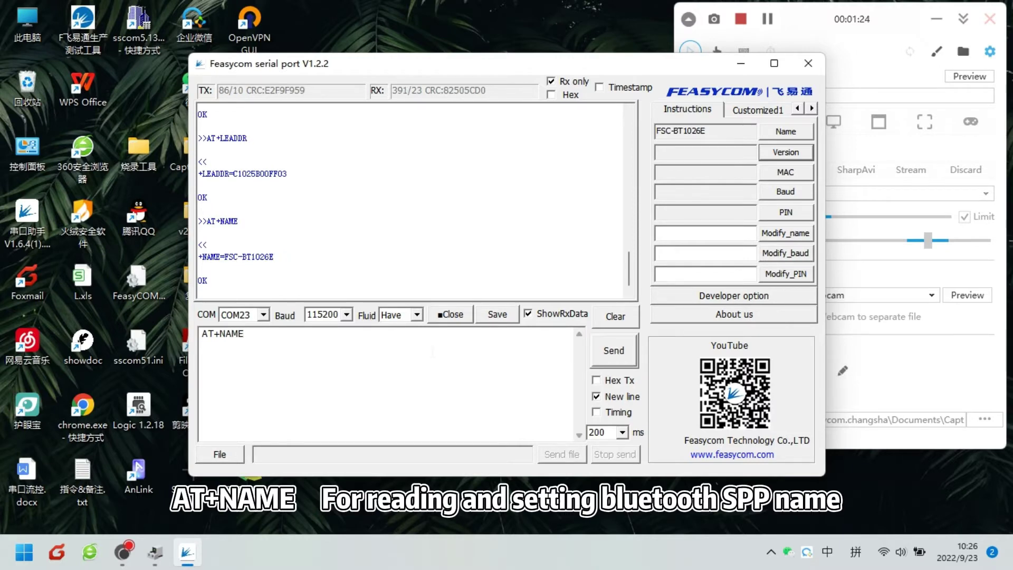
{"action": "key", "text": "BackSpace"}
{"action": "key", "text": "BackSpace"}
{"action": "key", "text": "BackSpace"}
{"action": "key", "text": "BackSpace"}
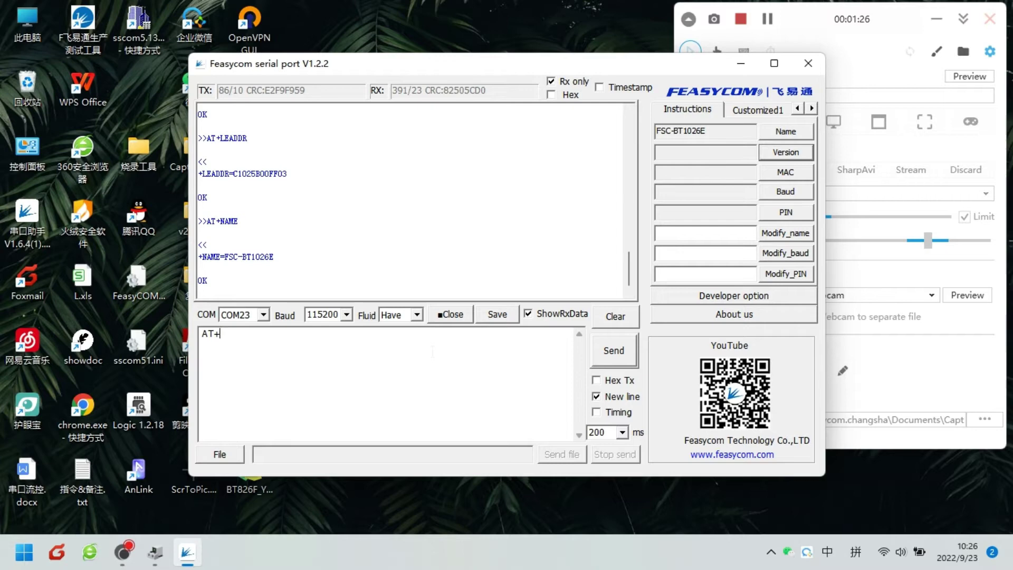
{"action": "type", "text": "LENA"}
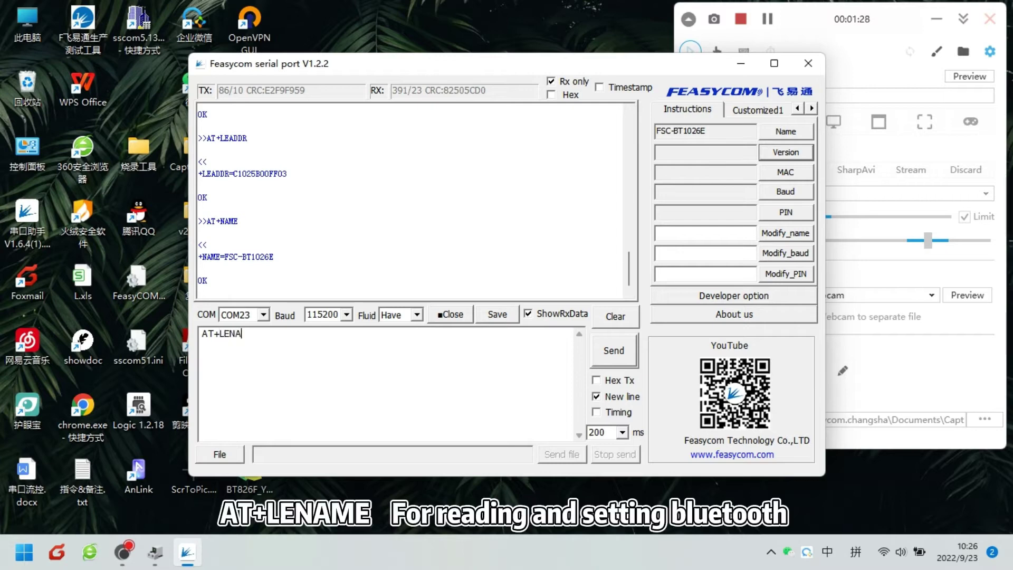
{"action": "type", "text": "ME"}
{"action": "left_click", "coordinate": [631, 359]}
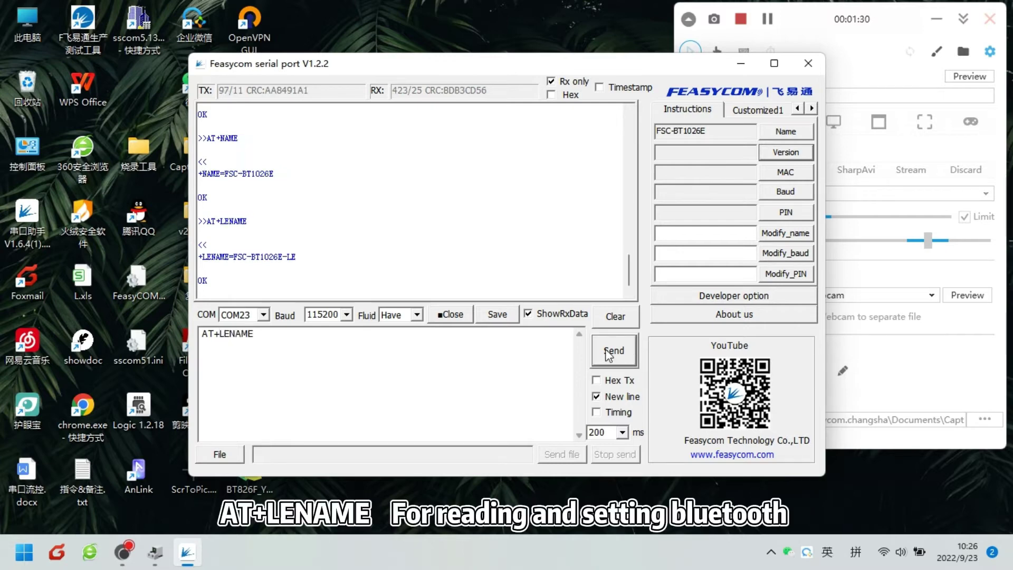
Query the baud rate, pairing PIN and simple pairing setting (AT+BAUD, AT+PIN, AT+SSP)
{"action": "key", "text": "BackSpace"}
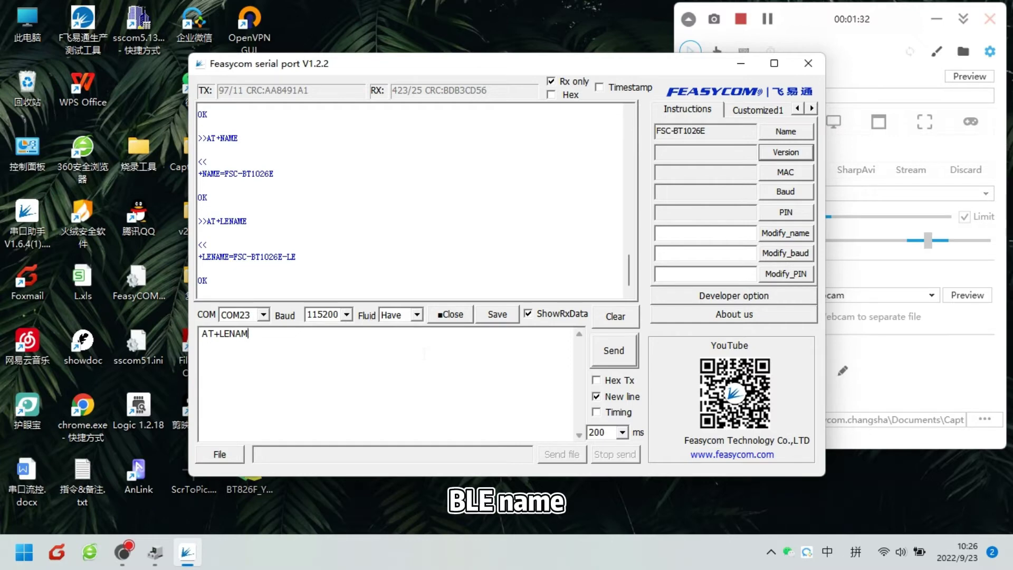
{"action": "key", "text": "BackSpace"}
{"action": "key", "text": "BackSpace"}
{"action": "key", "text": "BackSpace"}
{"action": "key", "text": "BackSpace"}
{"action": "key", "text": "BackSpace"}
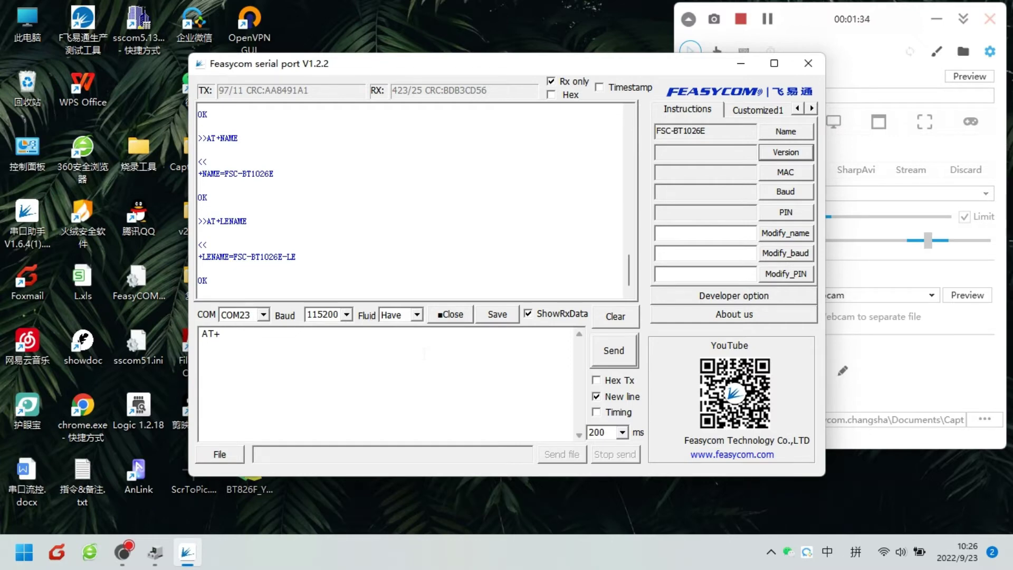
{"action": "type", "text": "BAUD"}
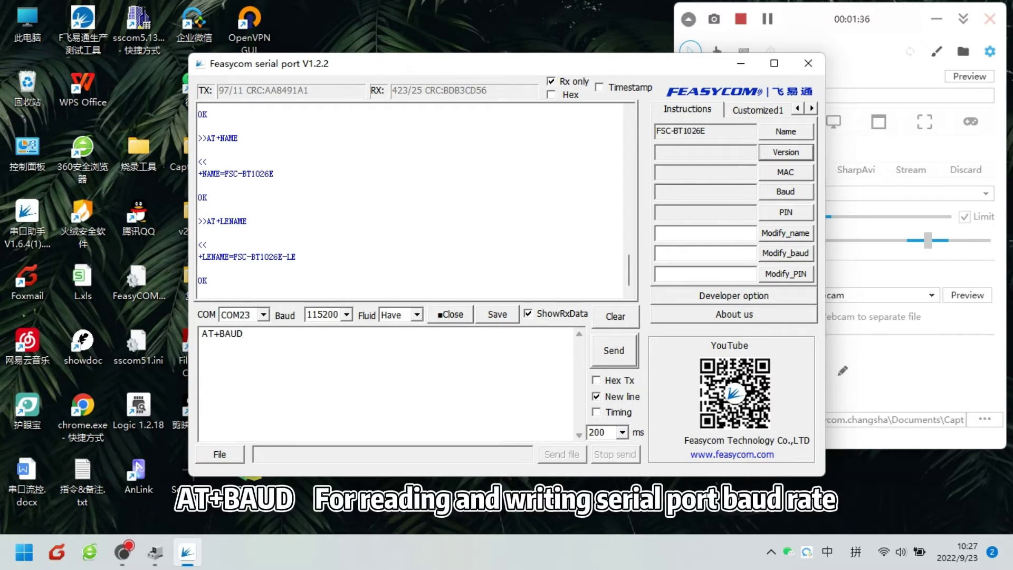
{"action": "left_click", "coordinate": [634, 358]}
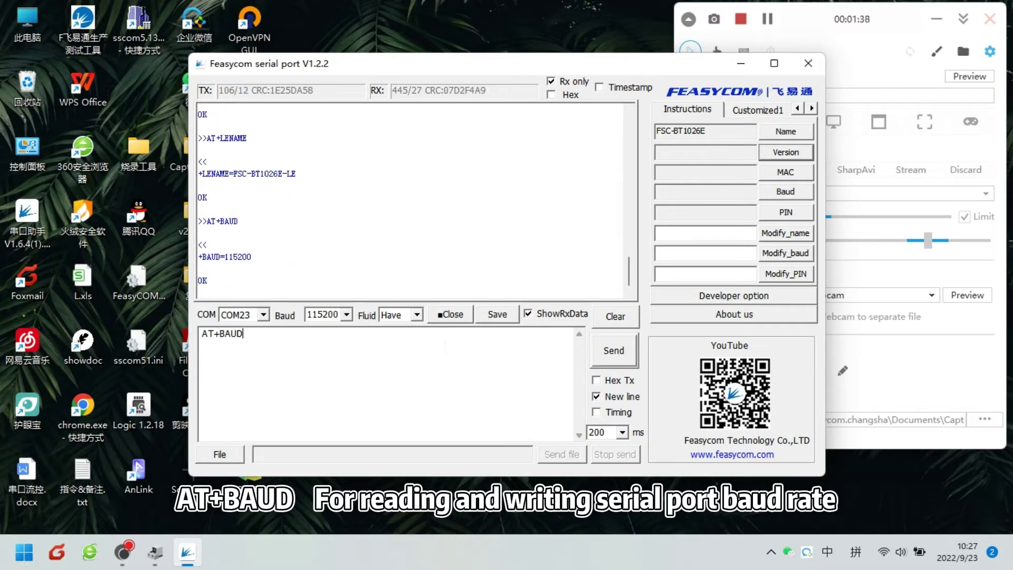
{"action": "key", "text": "BackSpace"}
{"action": "key", "text": "BackSpace"}
{"action": "key", "text": "BackSpace"}
{"action": "key", "text": "BackSpace"}
{"action": "type", "text": "PIN"}
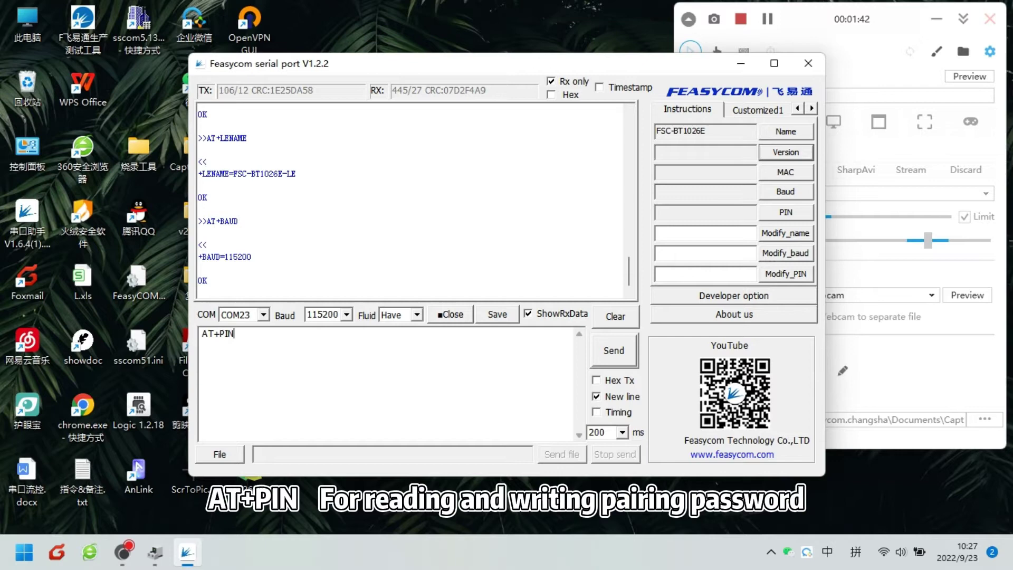
{"action": "left_click", "coordinate": [590, 353]}
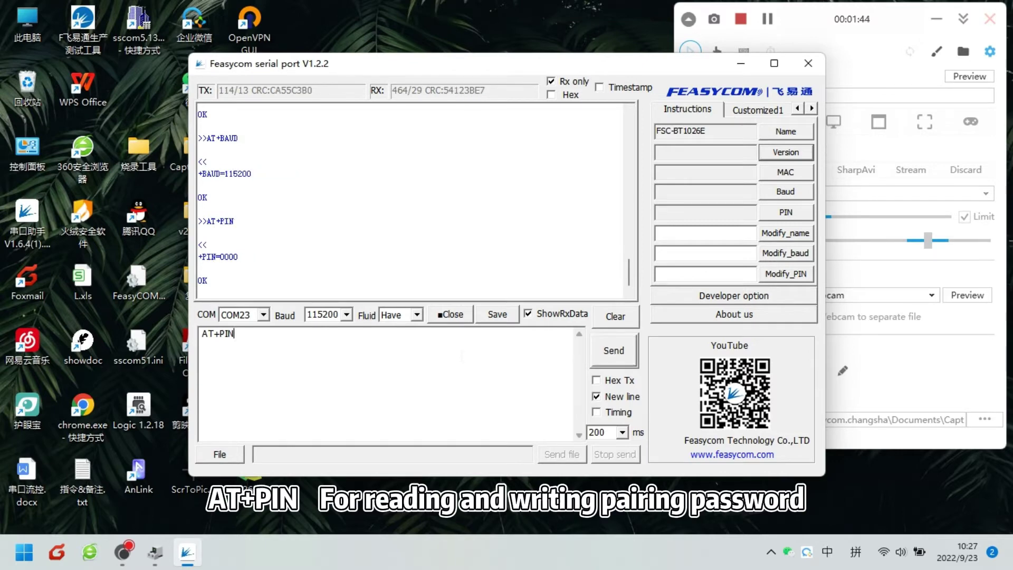
{"action": "key", "text": "BackSpace"}
{"action": "key", "text": "BackSpace"}
{"action": "key", "text": "BackSpace"}
{"action": "type", "text": "S"}
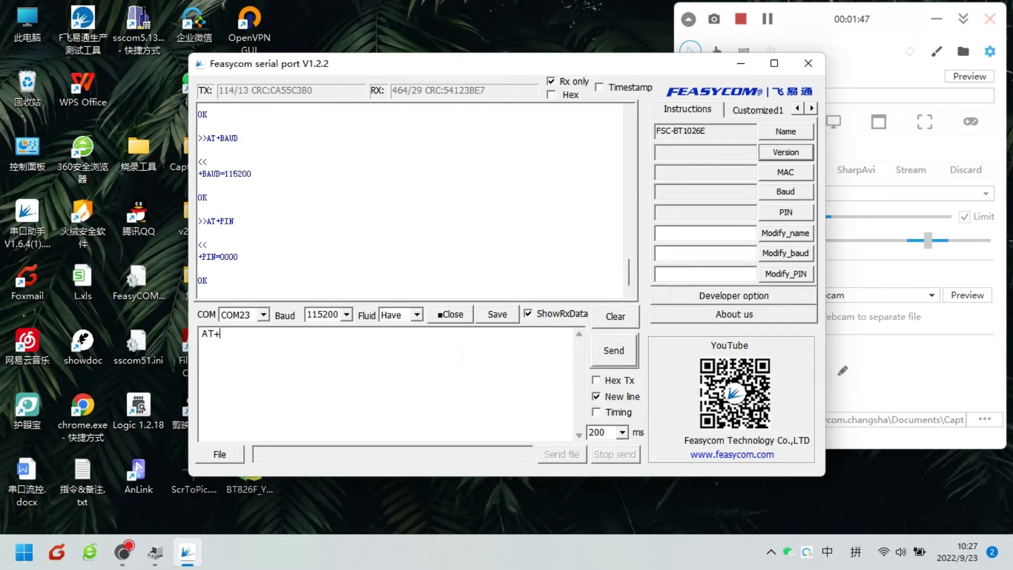
{"action": "type", "text": "SP"}
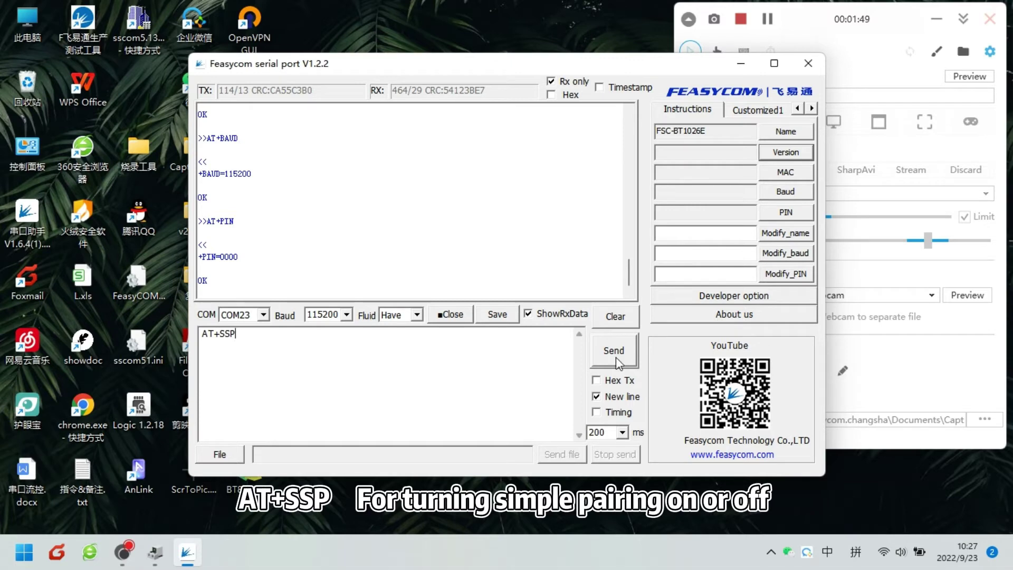
{"action": "left_click", "coordinate": [614, 350]}
Query the device type, pairing record and transparent mode (AT+COD, AT+PLIST, AT+TPMODE)
{"action": "key", "text": "BackSpace"}
{"action": "key", "text": "BackSpace"}
{"action": "key", "text": "BackSpace"}
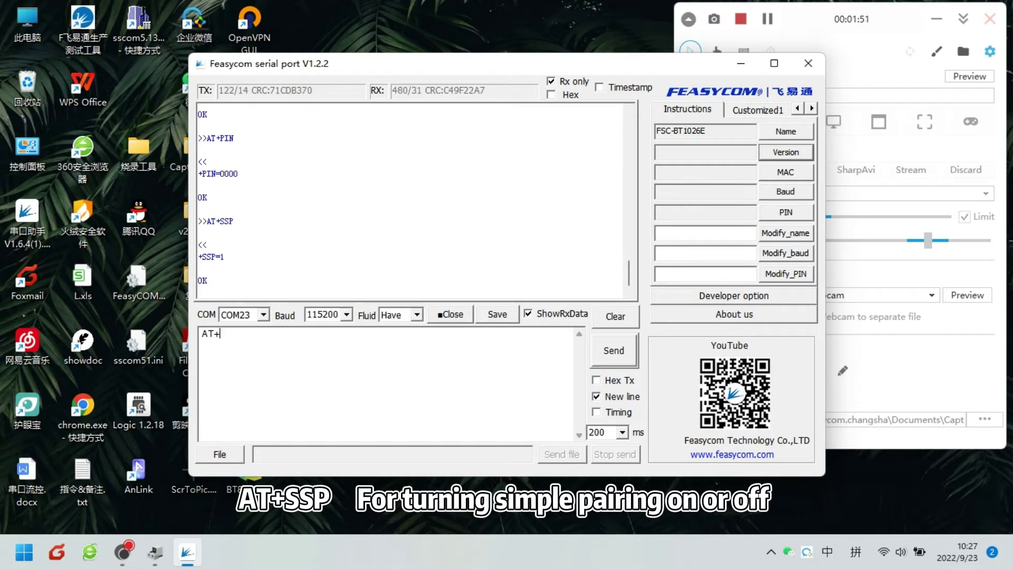
{"action": "type", "text": "C"}
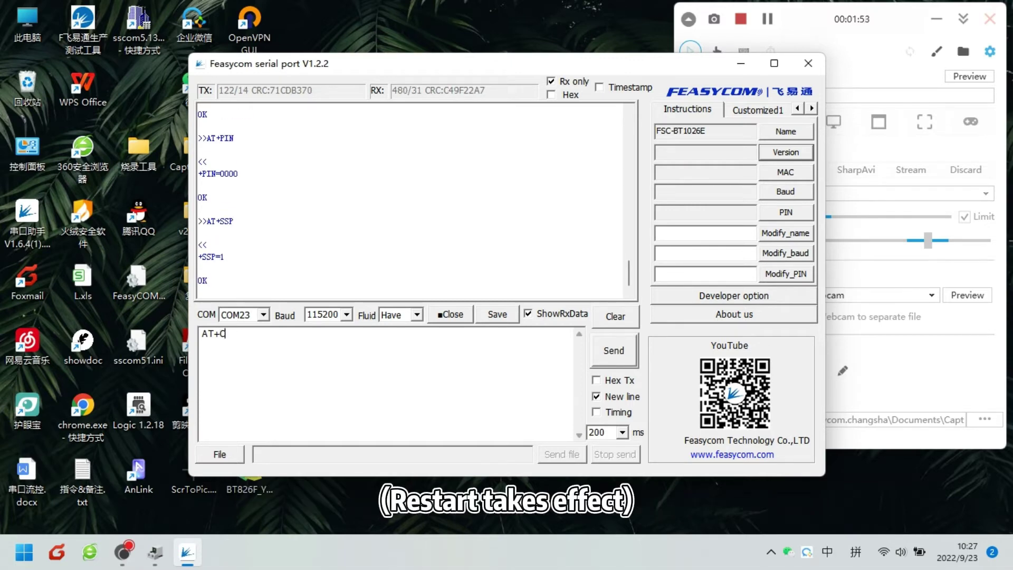
{"action": "type", "text": "OD"}
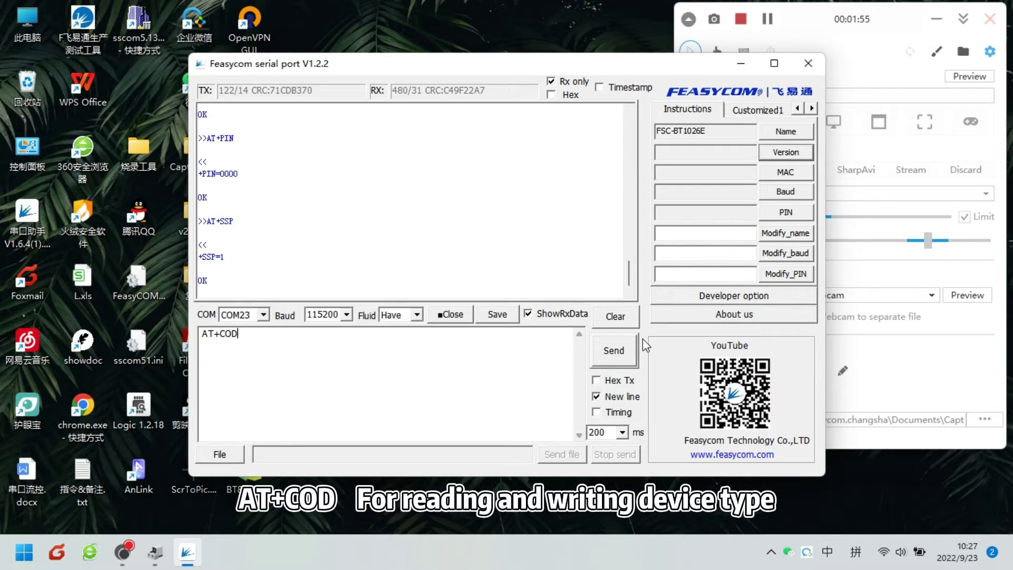
{"action": "left_click", "coordinate": [626, 348]}
{"action": "key", "text": "BackSpace"}
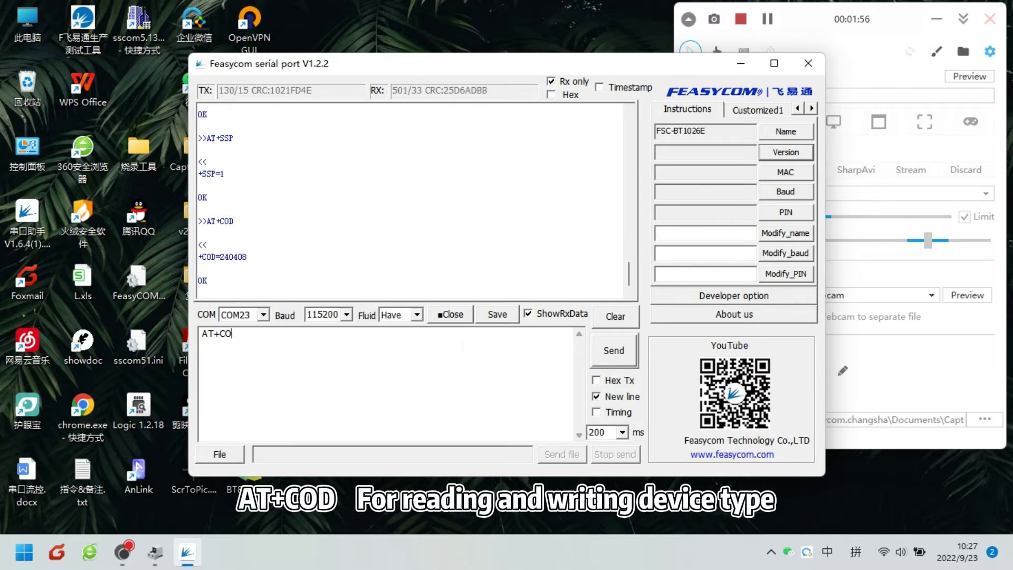
{"action": "key", "text": "BackSpace"}
{"action": "key", "text": "BackSpace"}
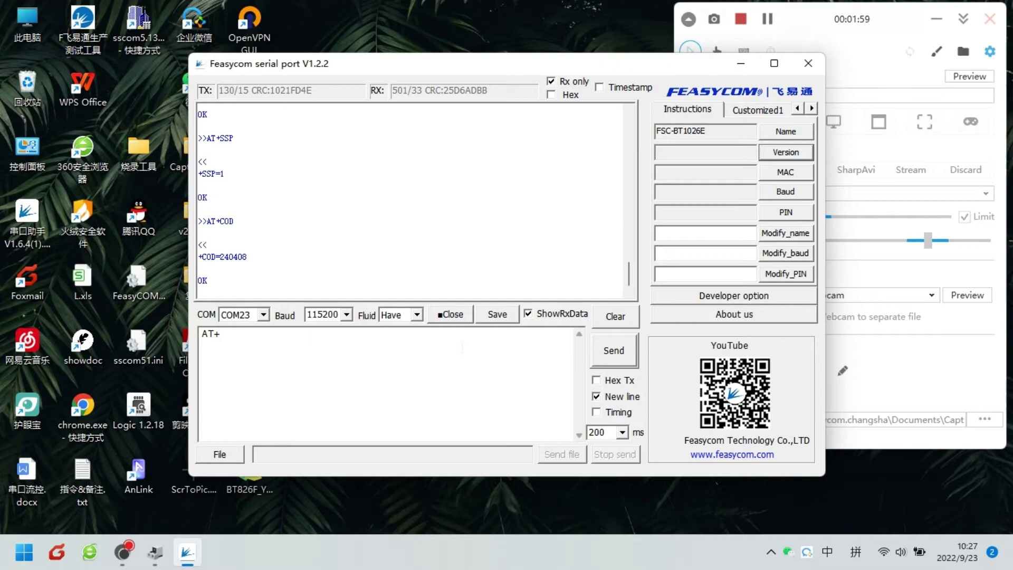
{"action": "type", "text": "PLIST"}
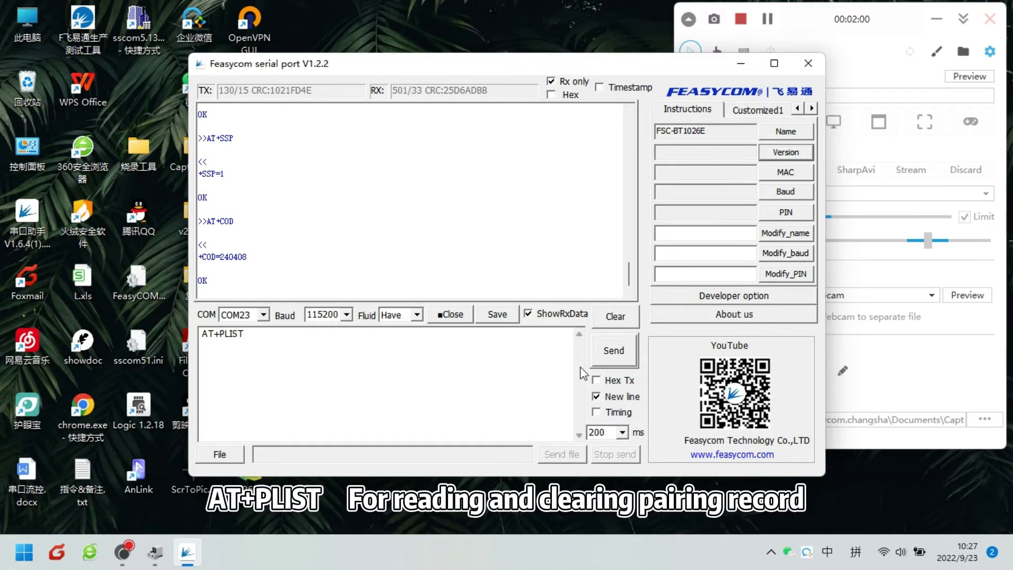
{"action": "left_click", "coordinate": [626, 354]}
{"action": "key", "text": "BackSpace"}
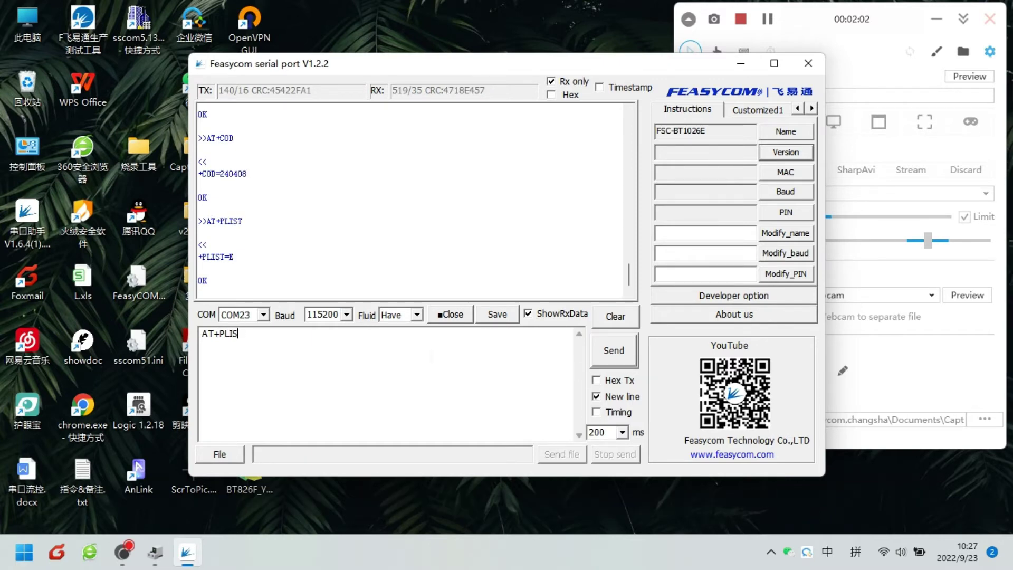
{"action": "key", "text": "BackSpace"}
{"action": "key", "text": "BackSpace"}
{"action": "key", "text": "BackSpace"}
{"action": "key", "text": "BackSpace"}
{"action": "type", "text": "TP"}
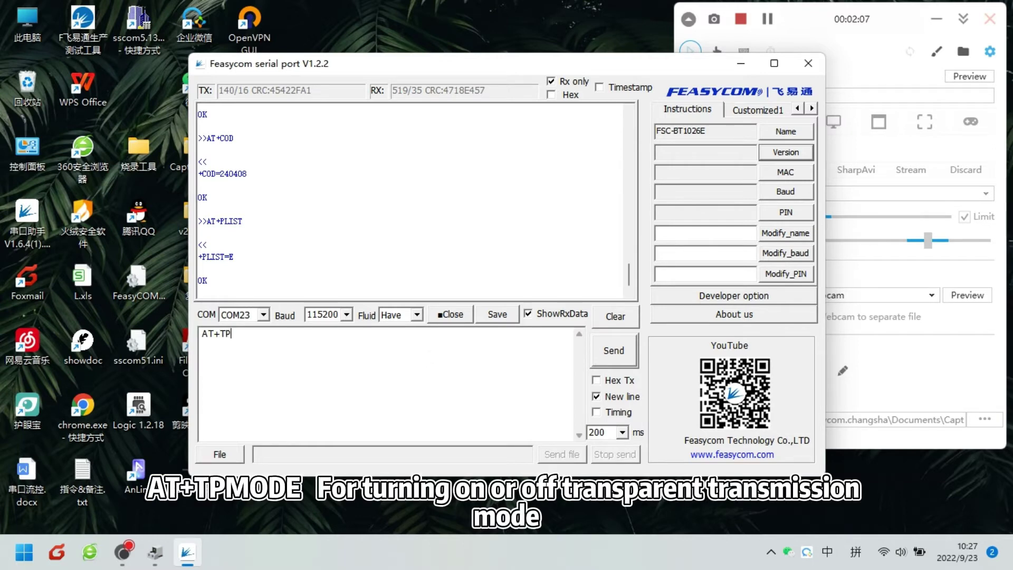
{"action": "type", "text": "MODE"}
{"action": "left_click", "coordinate": [595, 354]}
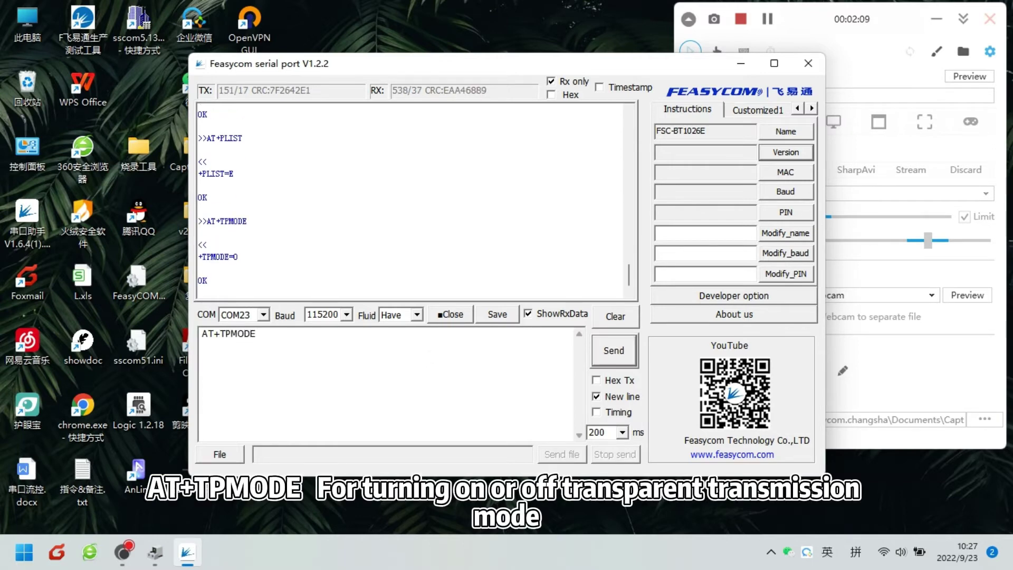
Send AT+STAT and AT+AUTOCONN, returning 7,1,1,1,1,1,0,1 and AUTOCONN=3
{"action": "key", "text": "BackSpace"}
{"action": "key", "text": "BackSpace"}
{"action": "key", "text": "BackSpace"}
{"action": "key", "text": "BackSpace"}
{"action": "key", "text": "BackSpace"}
{"action": "key", "text": "BackSpace"}
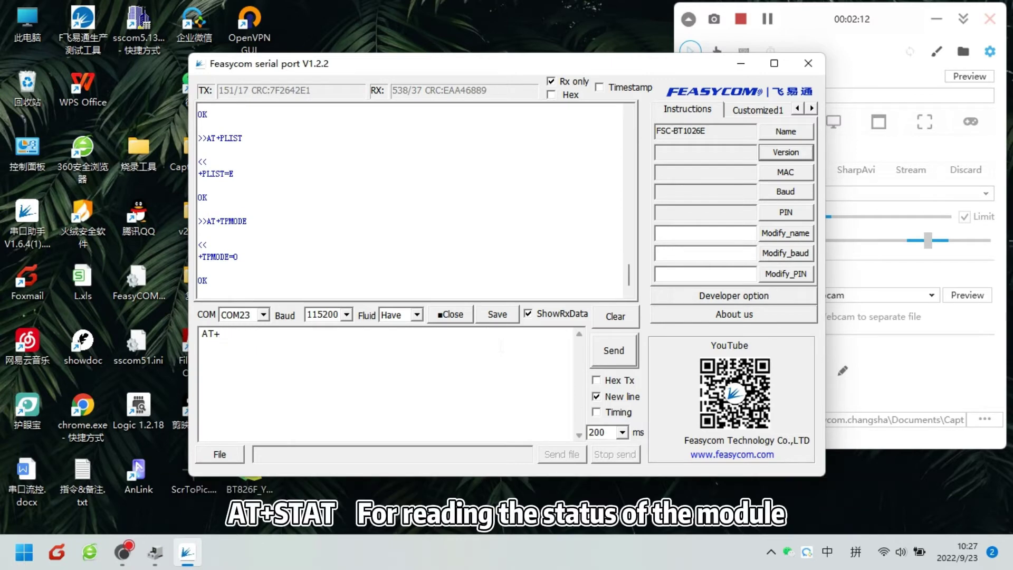
{"action": "type", "text": "STAT"}
{"action": "left_click", "coordinate": [611, 347]}
{"action": "key", "text": "BackSpace"}
{"action": "key", "text": "BackSpace"}
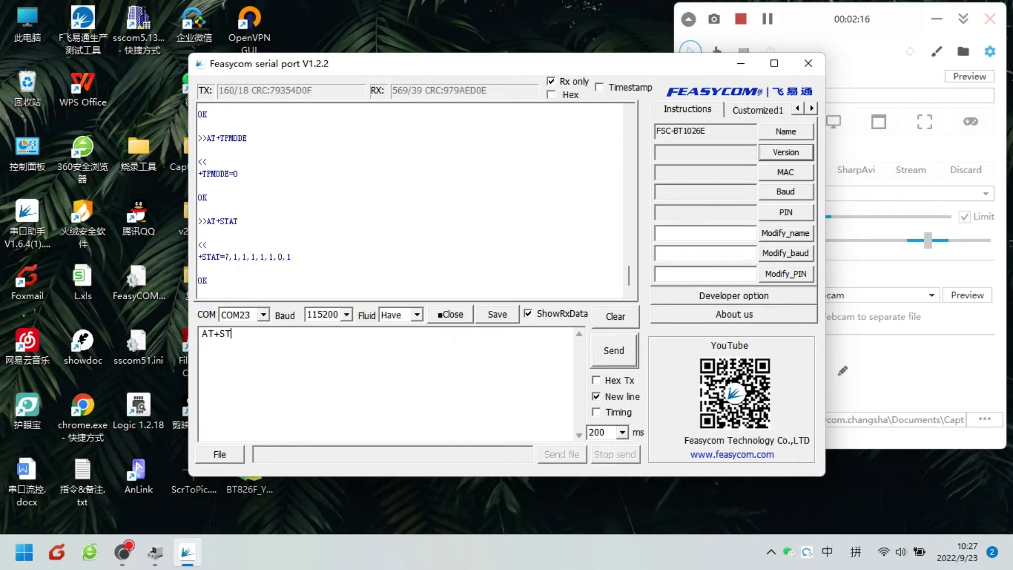
{"action": "key", "text": "BackSpace"}
{"action": "key", "text": "BackSpace"}
{"action": "type", "text": "AU"}
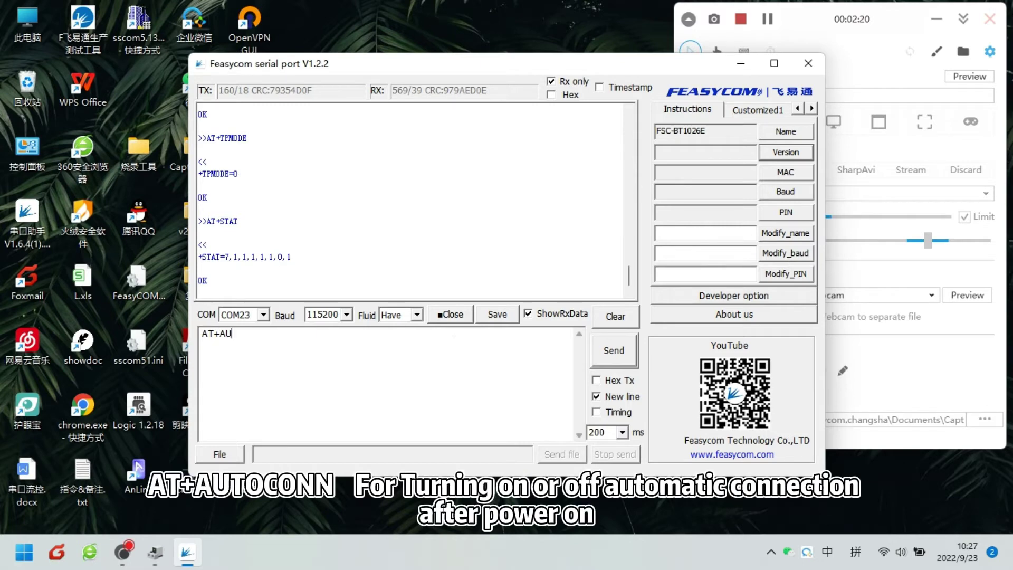
{"action": "type", "text": "TOC"}
{"action": "type", "text": "ONN"}
{"action": "left_click", "coordinate": [614, 357]}
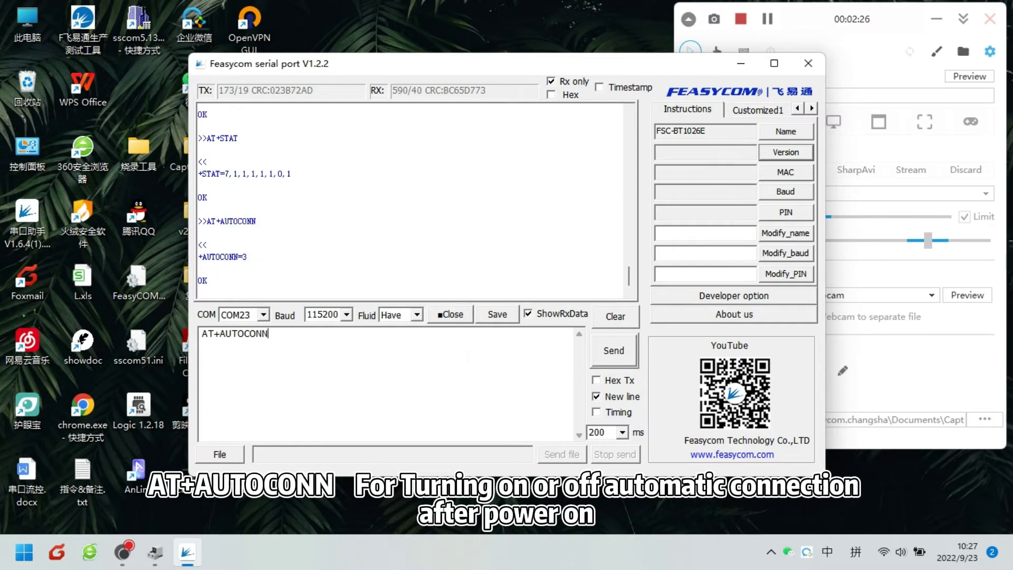
{"action": "key", "text": "BackSpace"}
{"action": "key", "text": "BackSpace"}
{"action": "key", "text": "BackSpace"}
{"action": "key", "text": "BackSpace"}
{"action": "key", "text": "BackSpace"}
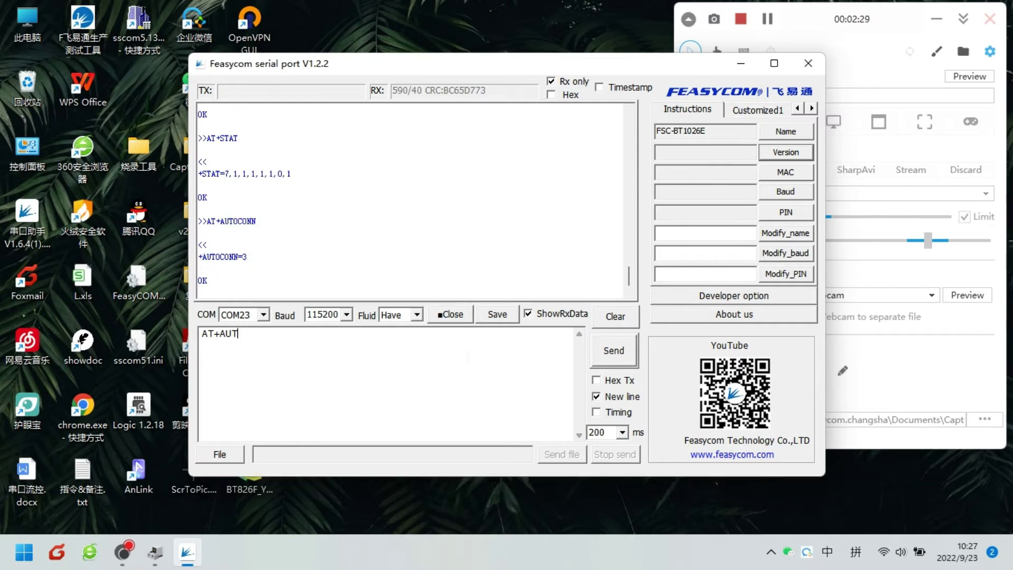
{"action": "key", "text": "BackSpace"}
{"action": "key", "text": "BackSpace"}
{"action": "key", "text": "BackSpace"}
{"action": "type", "text": "SC"}
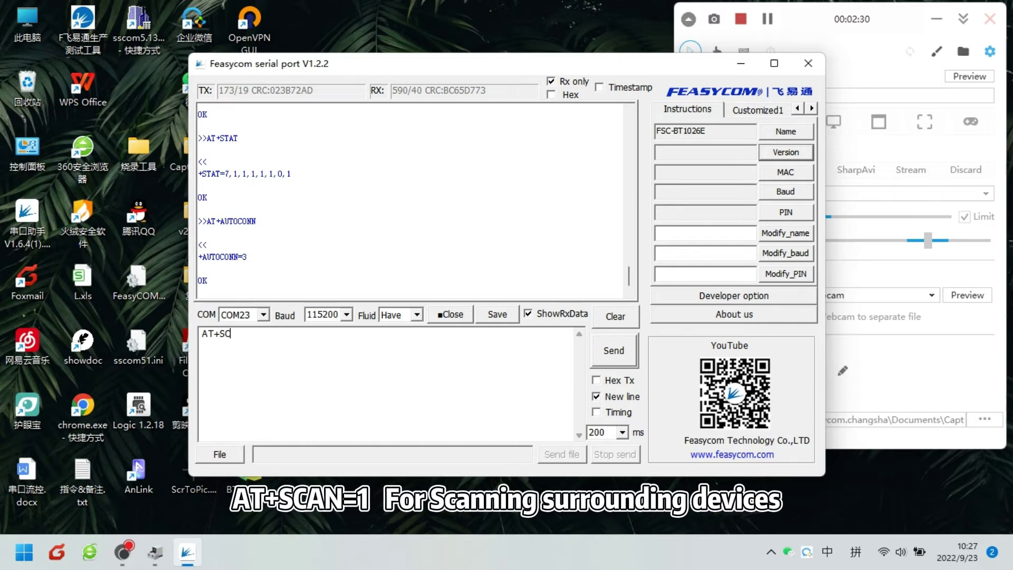
{"action": "type", "text": "AN=1"}
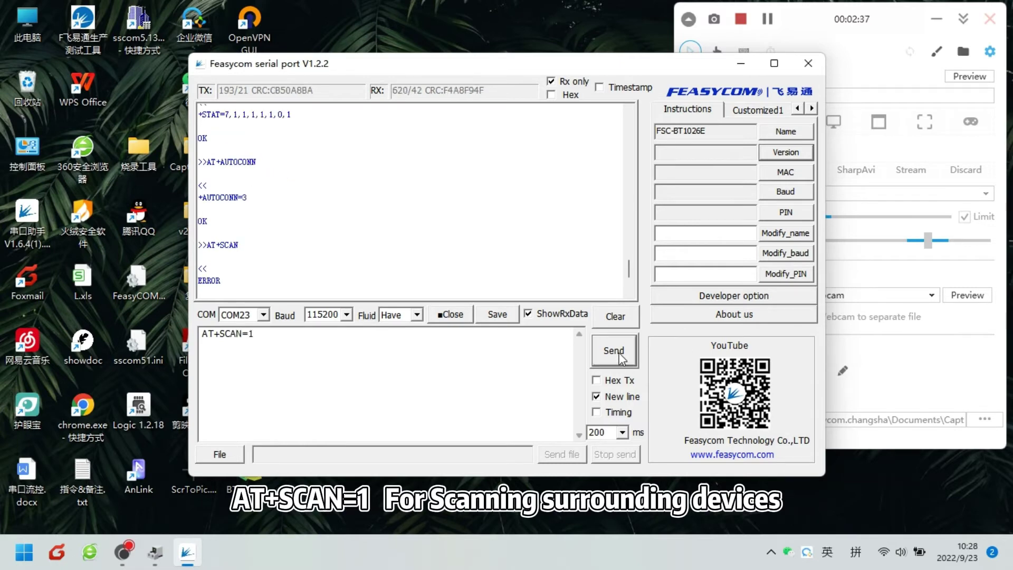
Run AT+SCAN=1, listing eight nearby Bluetooth devices ending with +SCAN=E
{"action": "left_click", "coordinate": [615, 350]}
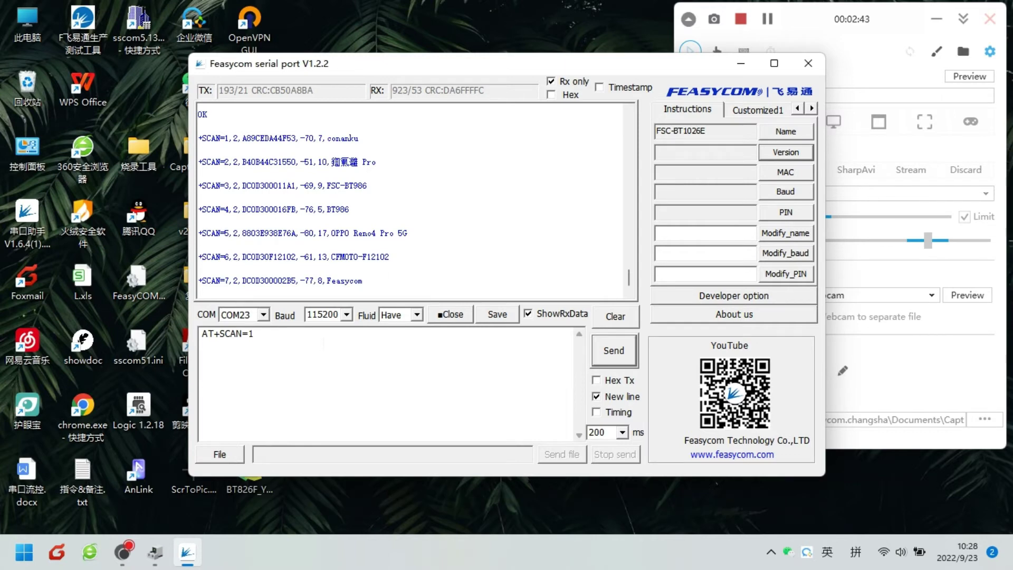
{"action": "left_click", "coordinate": [323, 342]}
{"action": "key", "text": "BackSpace"}
{"action": "key", "text": "BackSpace"}
{"action": "key", "text": "BackSpace"}
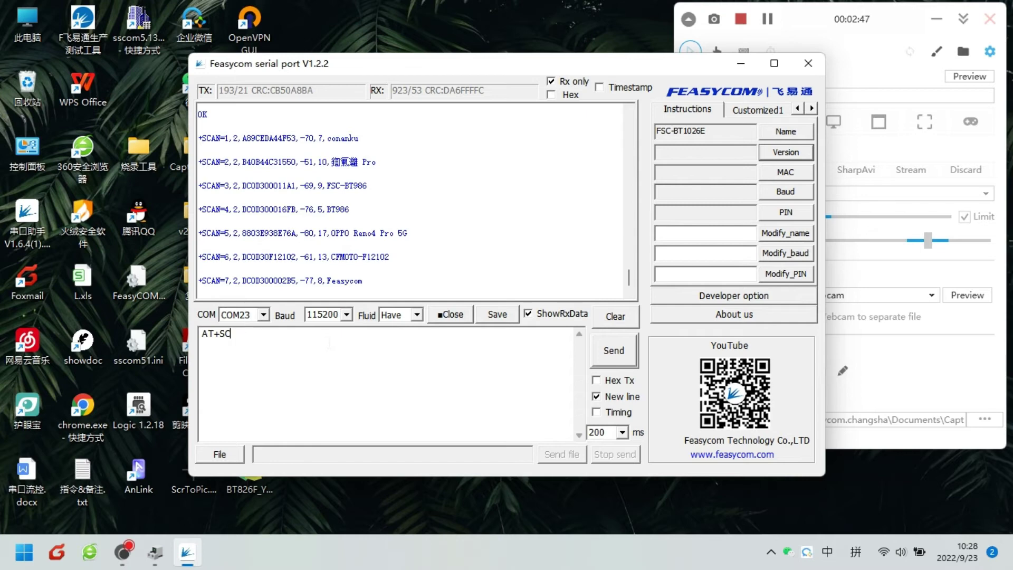
{"action": "key", "text": "BackSpace"}
{"action": "key", "text": "BackSpace"}
{"action": "type", "text": "R"}
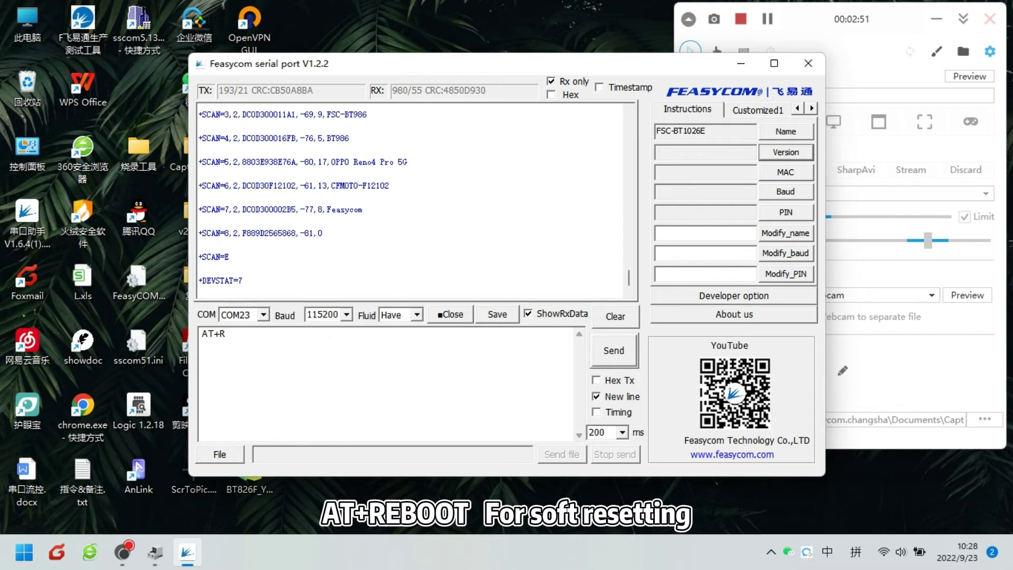
{"action": "type", "text": "EBOOT"}
Send AT+REBOOT to soft-reboot the module, then AT+RESTORE for factory settings
{"action": "left_click", "coordinate": [614, 352]}
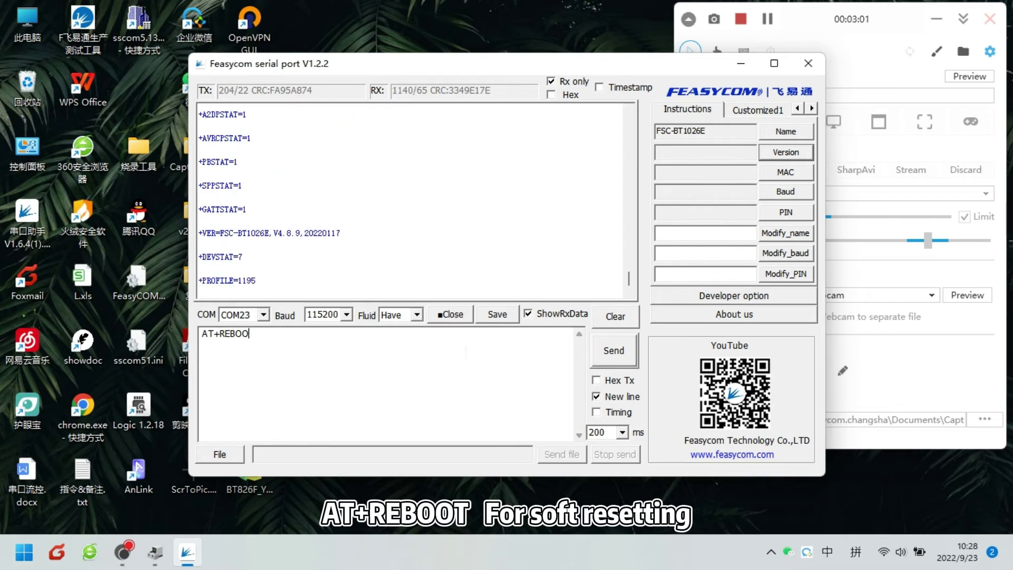
{"action": "key", "text": "BackSpace"}
{"action": "key", "text": "BackSpace"}
{"action": "key", "text": "BackSpace"}
{"action": "key", "text": "BackSpace"}
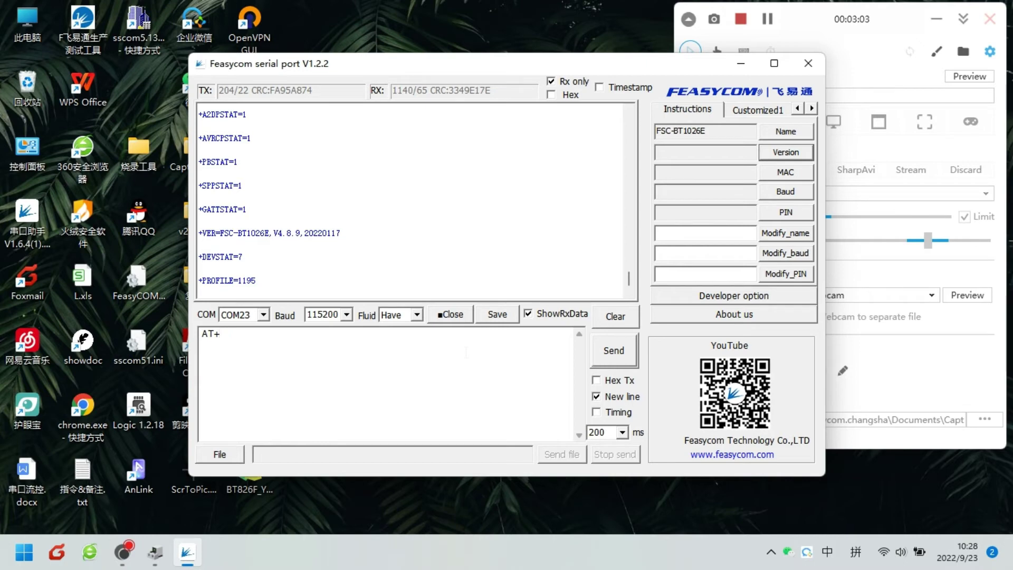
{"action": "type", "text": "REST"}
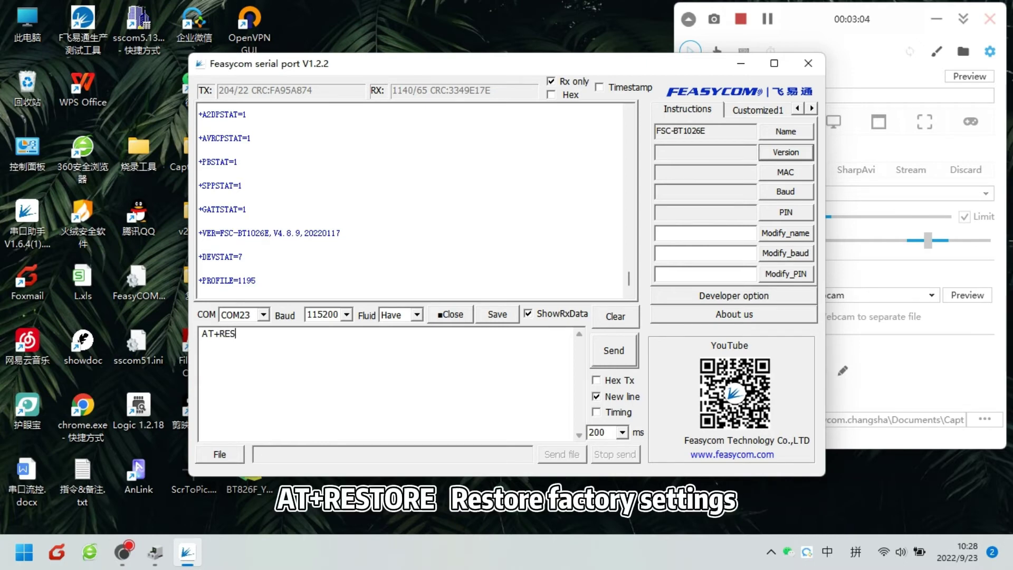
{"action": "type", "text": "ORE"}
{"action": "left_click", "coordinate": [629, 348]}
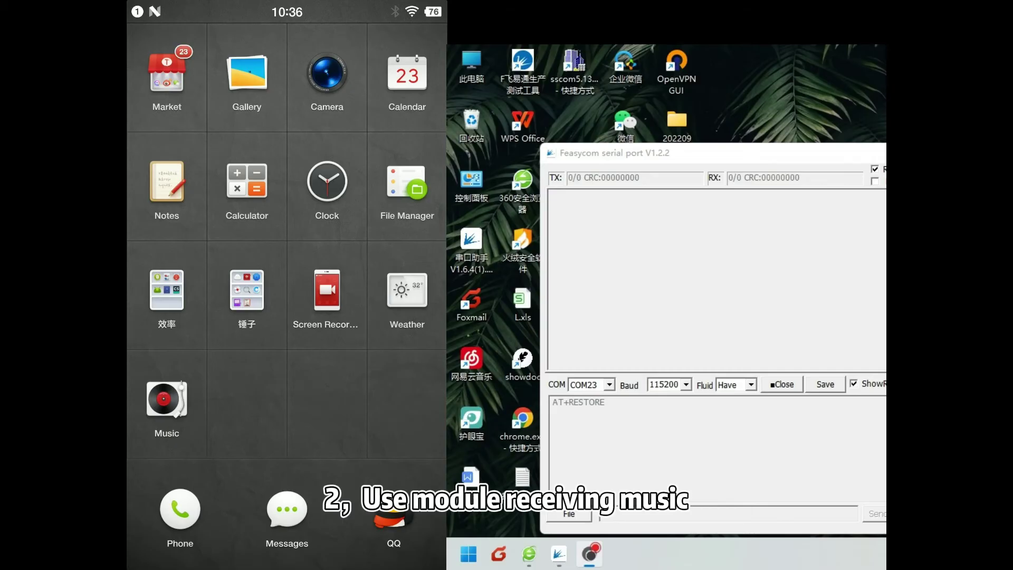
Bring the Feasycom window forward to watch +TRACKINFO output while We Can't Stop plays
{"action": "left_click", "coordinate": [813, 461]}
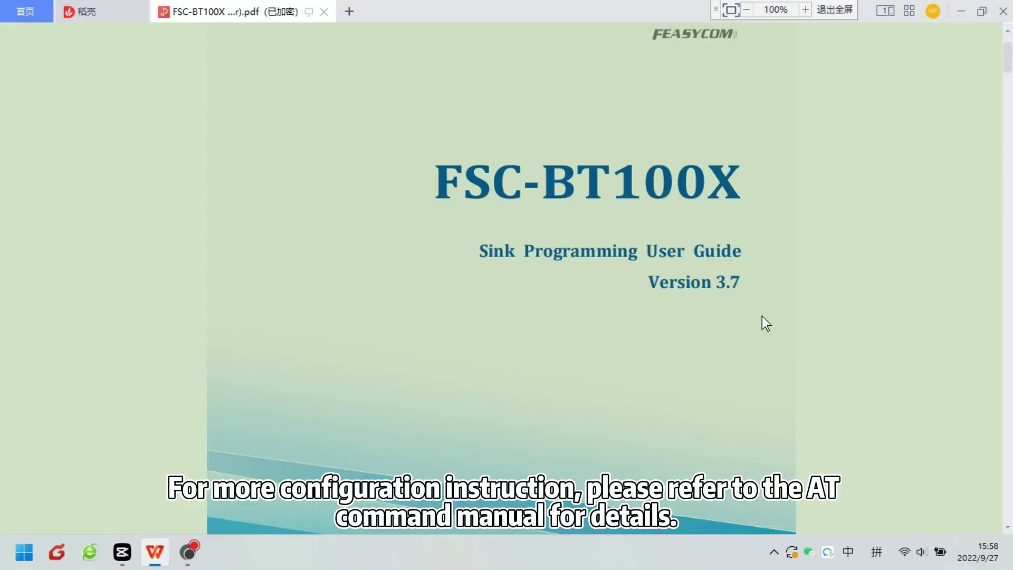
{"action": "scroll", "coordinate": [761, 317], "scroll_direction": "down", "scroll_amount": 5}
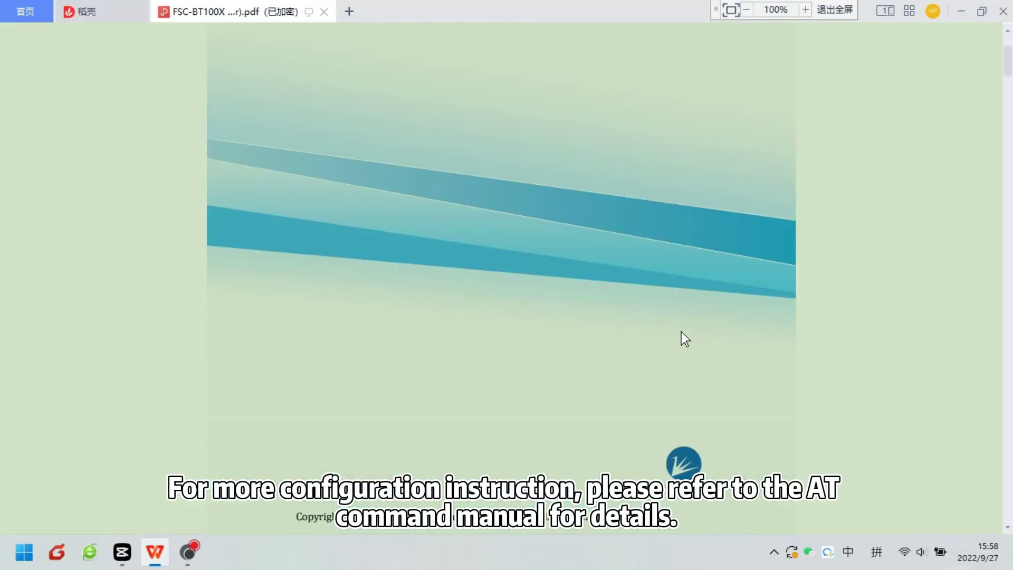
{"action": "scroll", "coordinate": [681, 332], "scroll_direction": "down", "scroll_amount": 3}
{"action": "scroll", "coordinate": [686, 326], "scroll_direction": "down", "scroll_amount": 5}
{"action": "scroll", "coordinate": [688, 324], "scroll_direction": "down", "scroll_amount": 3}
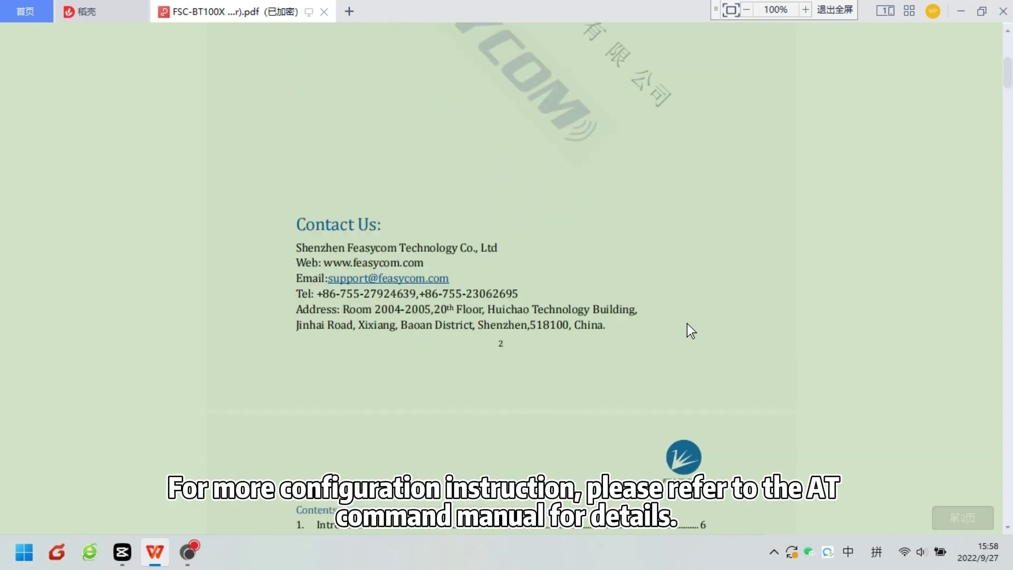
{"action": "scroll", "coordinate": [687, 324], "scroll_direction": "down", "scroll_amount": 2}
{"action": "scroll", "coordinate": [687, 324], "scroll_direction": "down", "scroll_amount": 3}
{"action": "scroll", "coordinate": [686, 325], "scroll_direction": "down", "scroll_amount": 2}
{"action": "scroll", "coordinate": [688, 327], "scroll_direction": "down", "scroll_amount": 3}
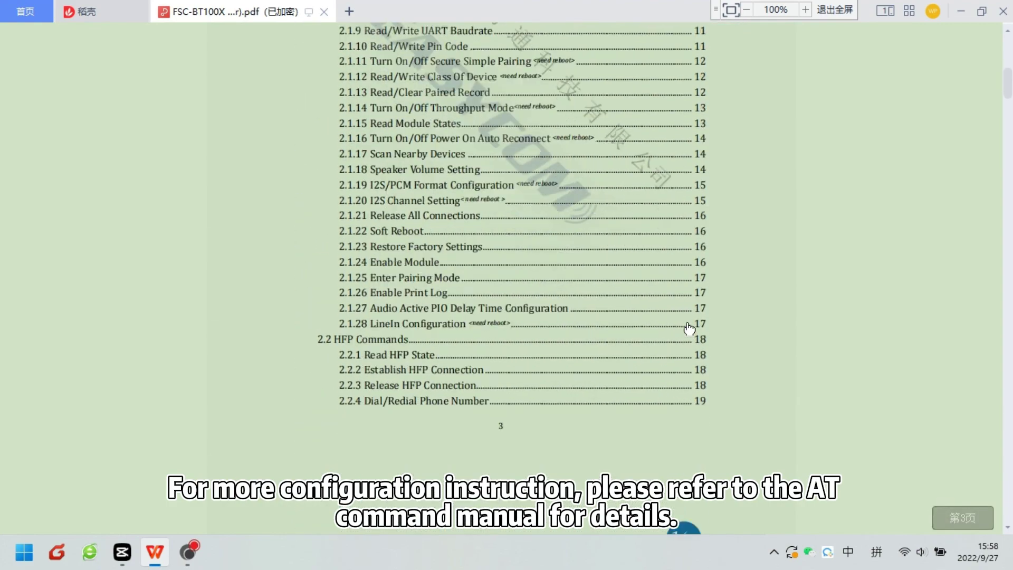
{"action": "scroll", "coordinate": [687, 329], "scroll_direction": "down", "scroll_amount": 4}
{"action": "scroll", "coordinate": [786, 361], "scroll_direction": "down", "scroll_amount": 4}
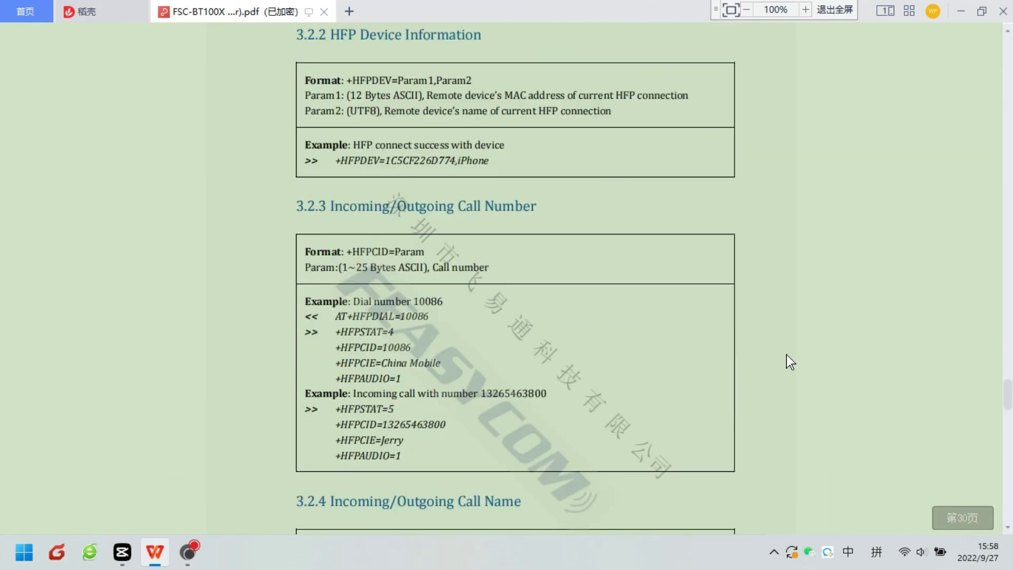
{"action": "scroll", "coordinate": [786, 354], "scroll_direction": "down", "scroll_amount": 3}
{"action": "scroll", "coordinate": [786, 355], "scroll_direction": "down", "scroll_amount": 4}
{"action": "scroll", "coordinate": [786, 355], "scroll_direction": "down", "scroll_amount": 5}
{"action": "scroll", "coordinate": [786, 355], "scroll_direction": "down", "scroll_amount": 3}
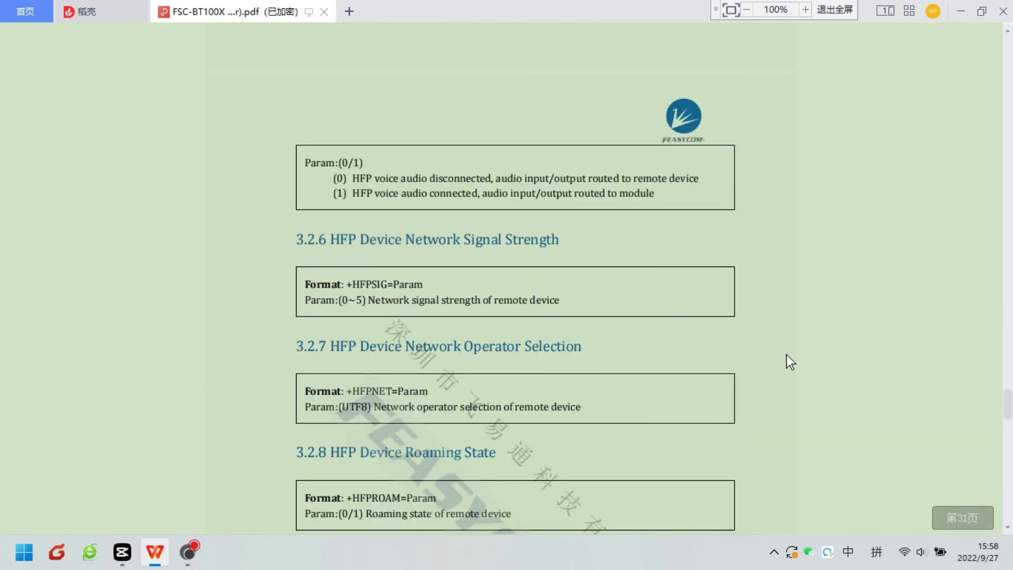